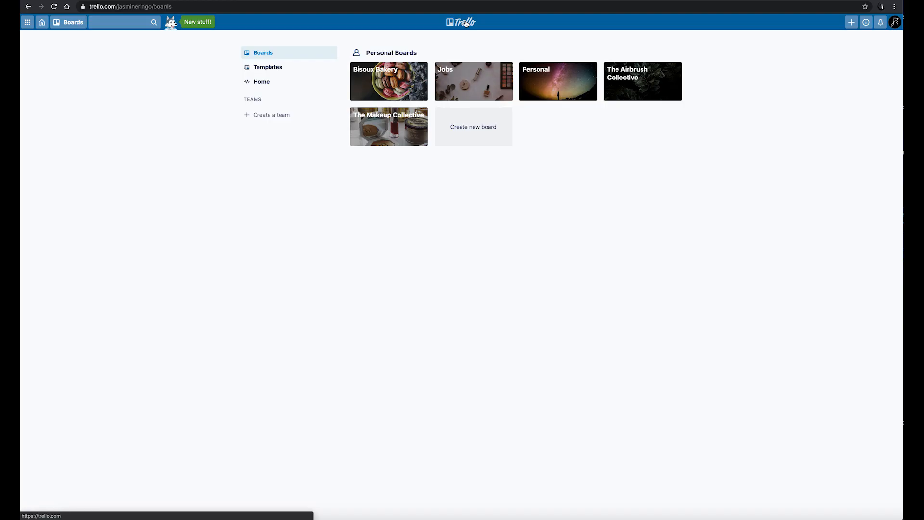
# Step: Open the Bisoux Bakery board from the personal boards
pyautogui.click(375, 84)
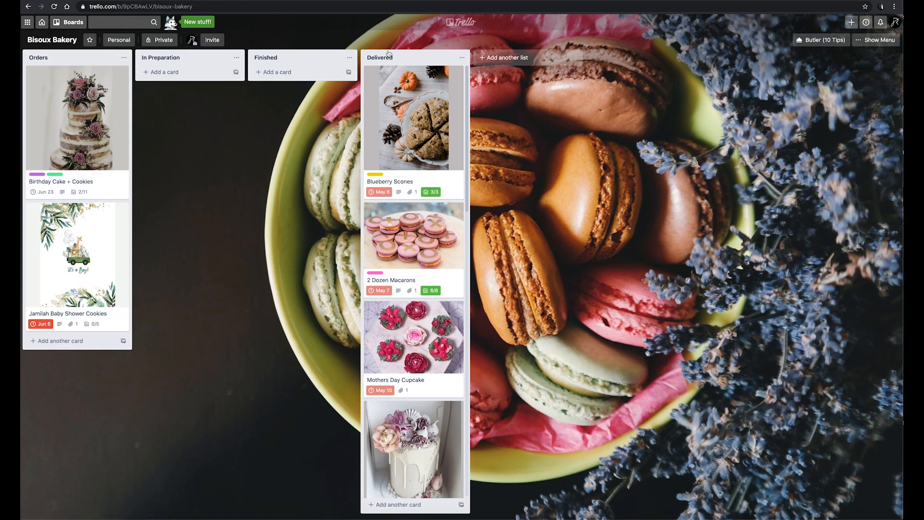
# Step: Add a list named "Pending Pickup" after the Delivered list, and archive that list
pyautogui.click(500, 63)
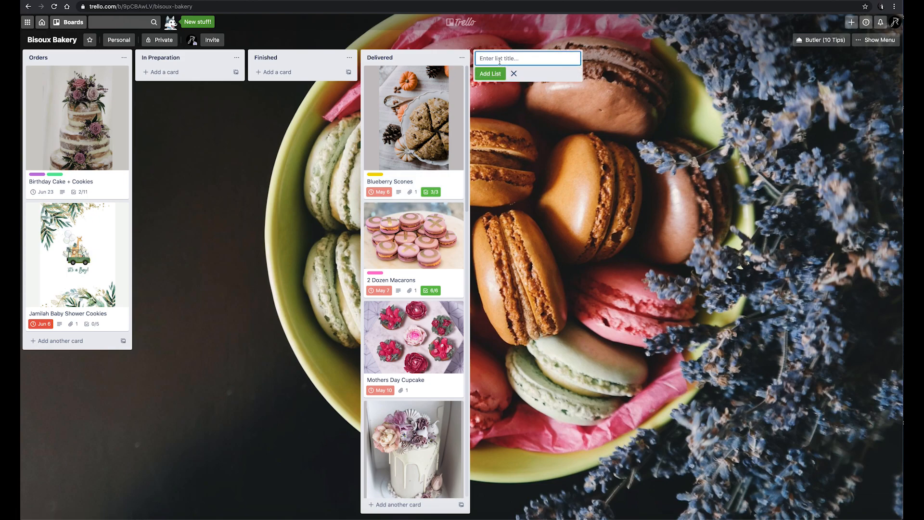
pyautogui.write('Pending Pickup')
pyautogui.press('Return')
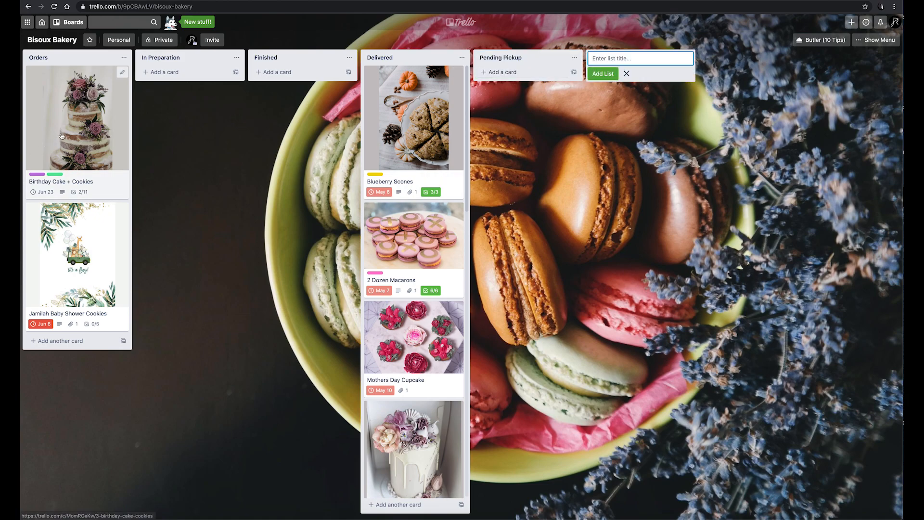
pyautogui.click(576, 57)
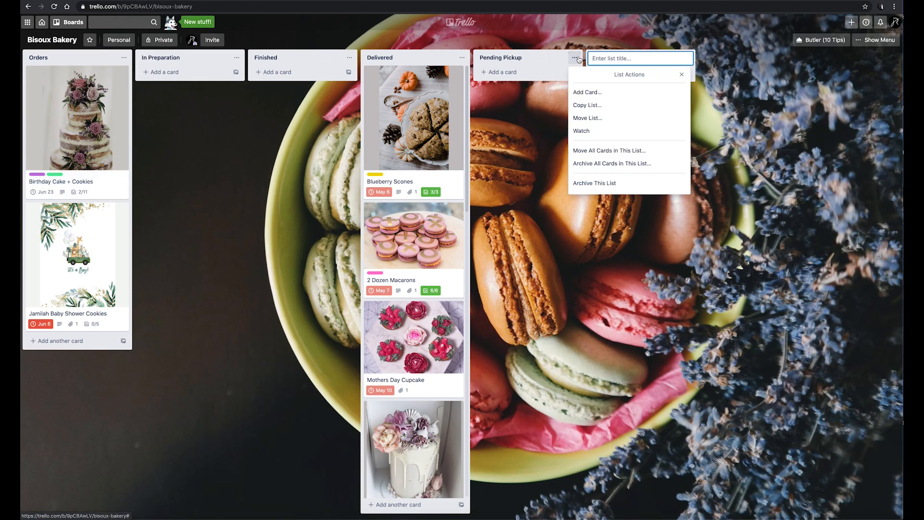
pyautogui.click(588, 183)
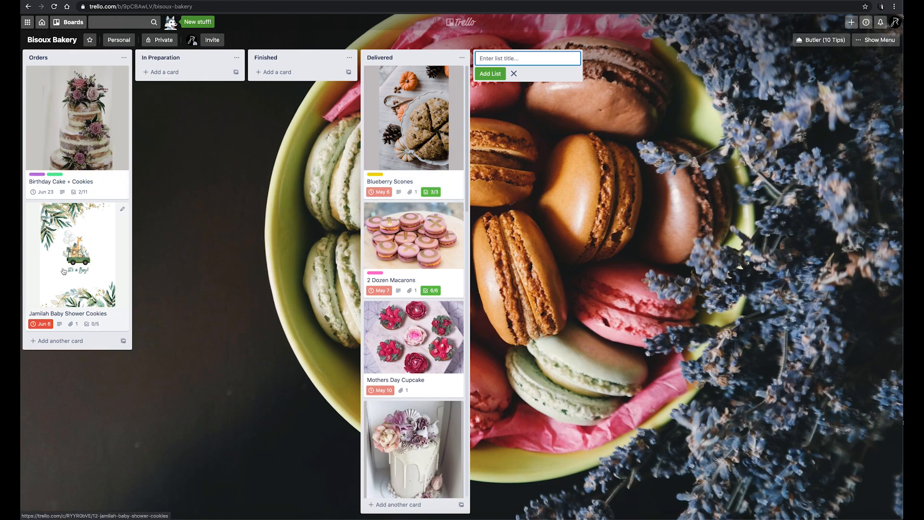
# Step: Mark every checklist item and the due date complete on the baby shower cookies card, and move the card to Delivered below 2 Dozen Macarons
pyautogui.click(64, 271)
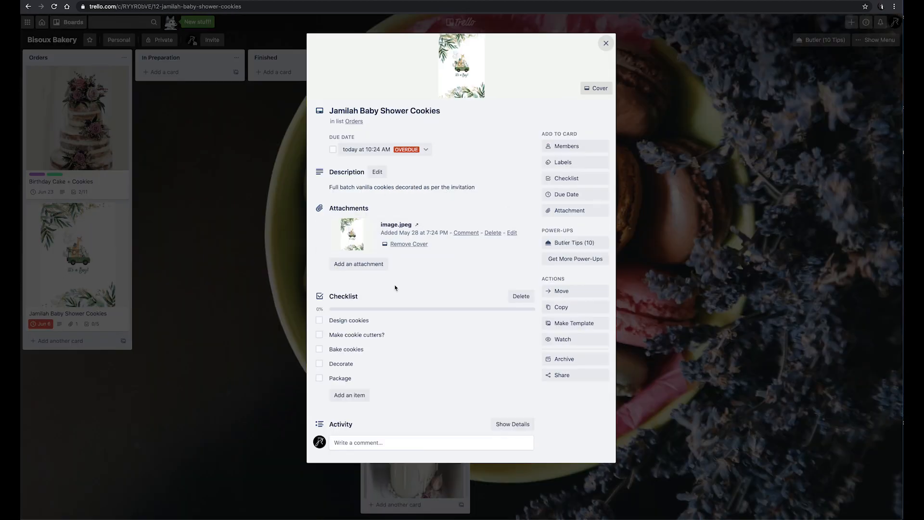
pyautogui.click(319, 321)
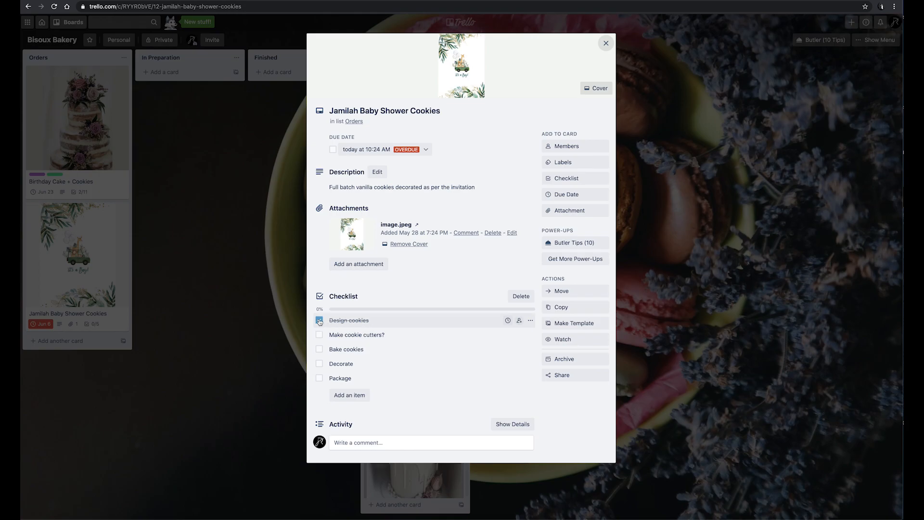
pyautogui.click(320, 334)
pyautogui.click(319, 349)
pyautogui.click(320, 363)
pyautogui.click(319, 378)
pyautogui.click(332, 149)
pyautogui.click(606, 44)
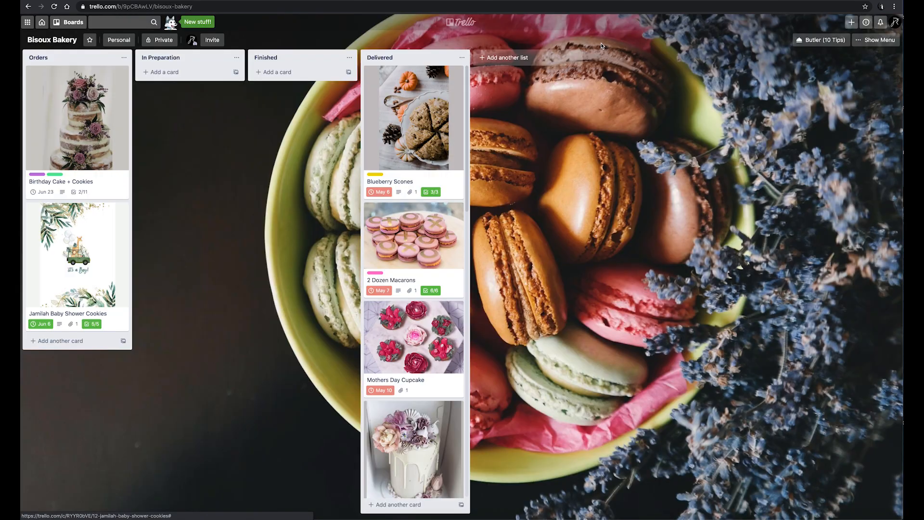
pyautogui.moveTo(80, 235); pyautogui.dragTo(404, 312)
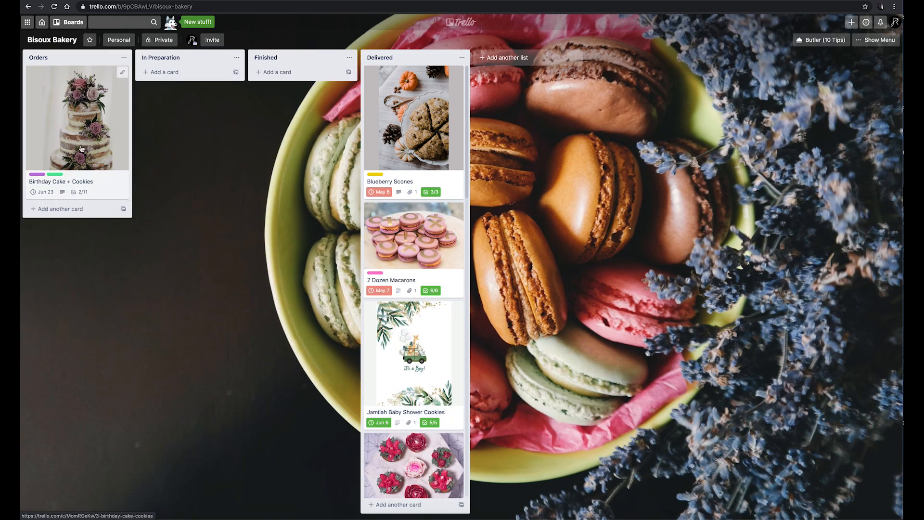
# Step: Add a card to the Orders list titled with the customer's first name followed by "Birthday Cake"
pyautogui.click(66, 209)
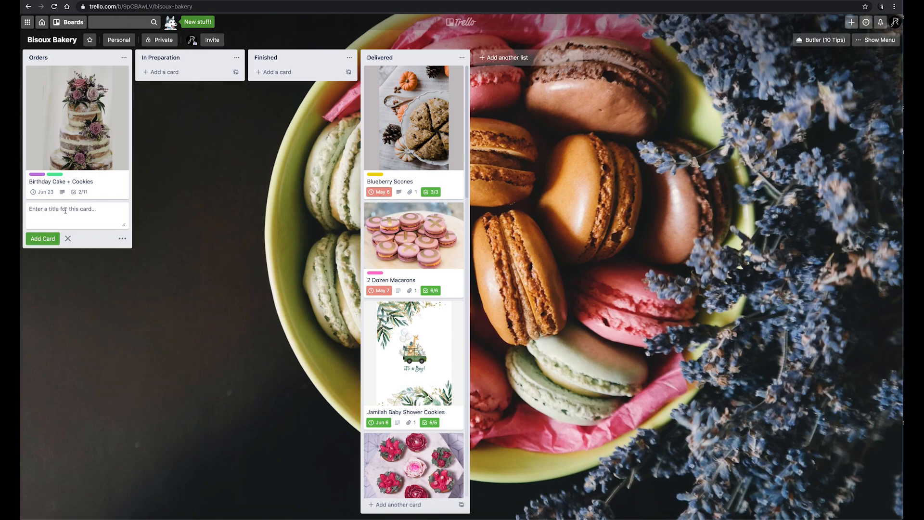
pyautogui.write('Stacey Birthday Cake')
pyautogui.press('Return')
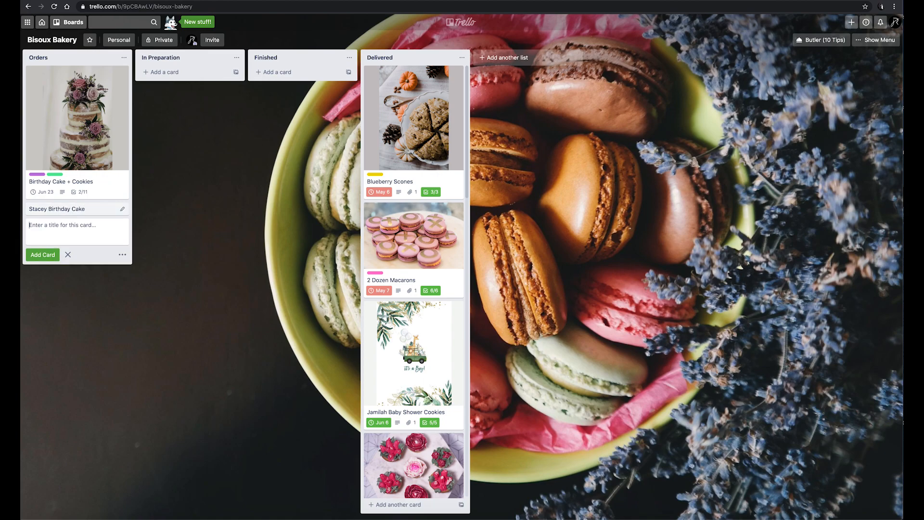
# Step: Assign the Cake label to the new birthday cake card in Orders and save the card
pyautogui.click(123, 210)
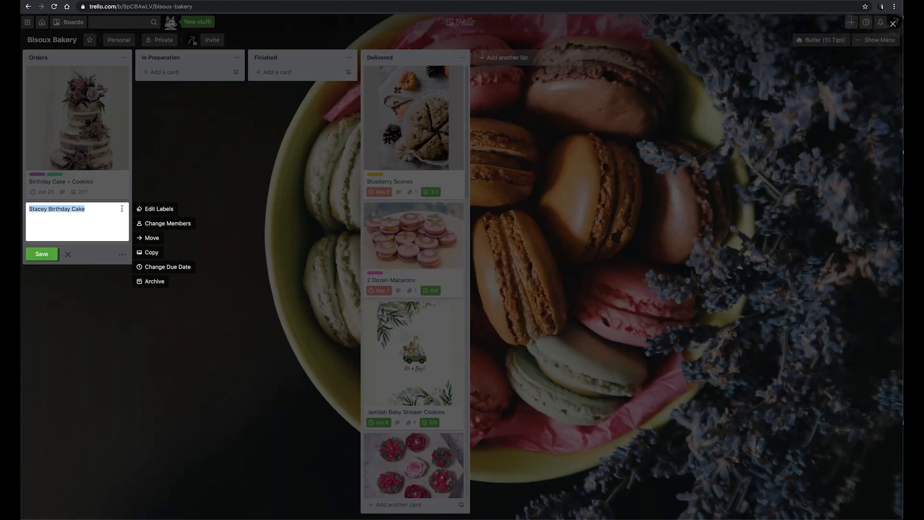
pyautogui.click(157, 210)
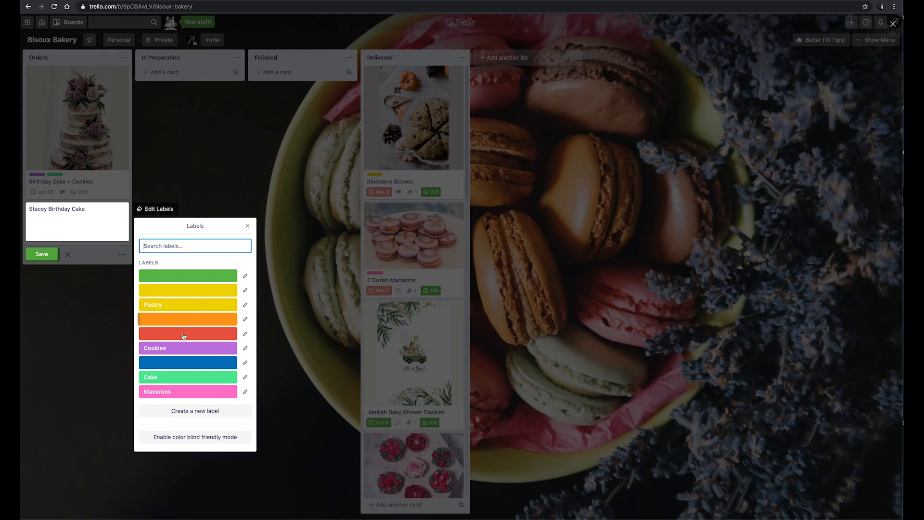
pyautogui.click(169, 378)
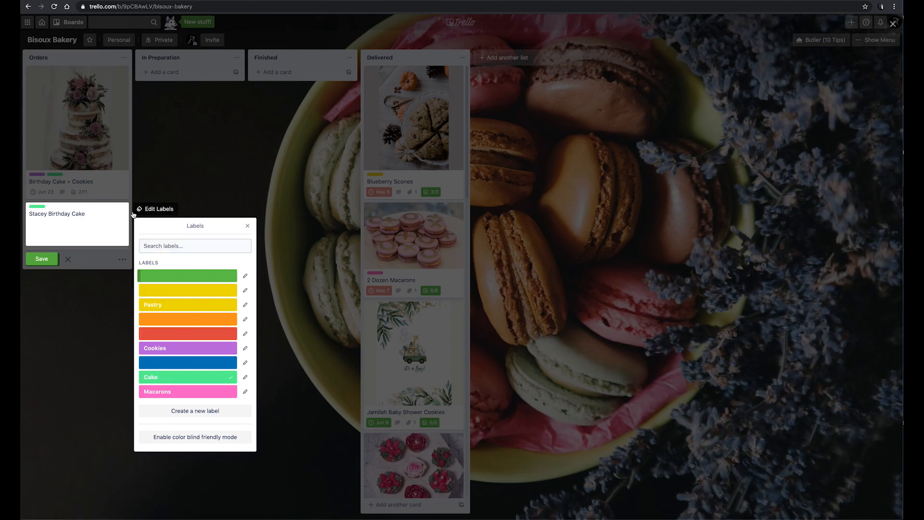
pyautogui.click(103, 220)
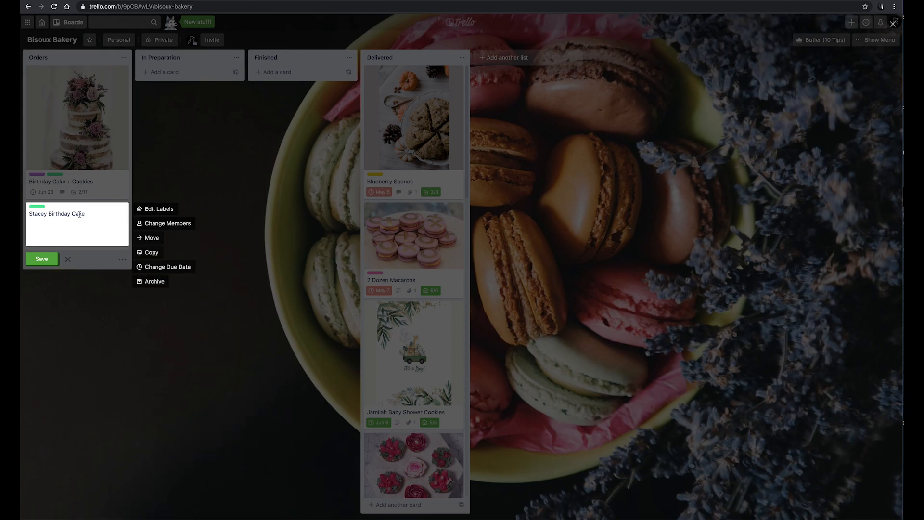
pyautogui.click(41, 259)
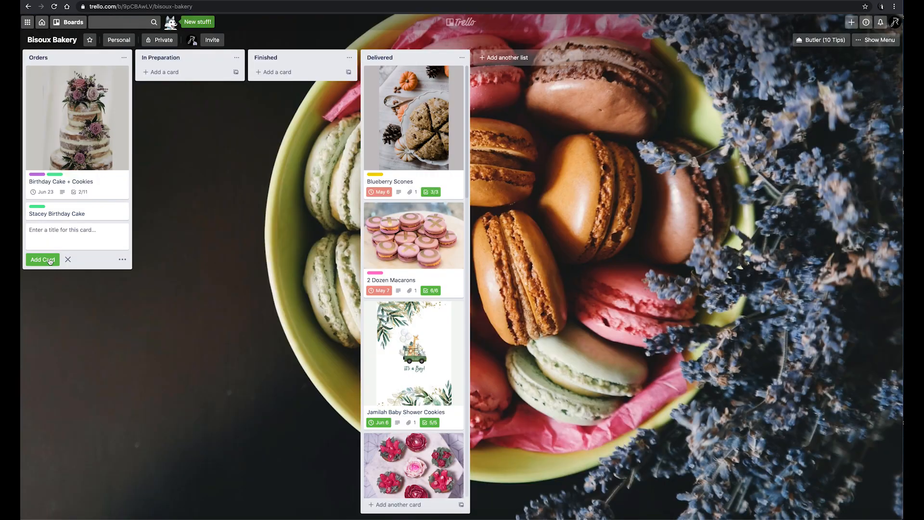
# Step: Describe the card as "Vanilla Sponge cake with cookie + cream filling. 6in. coated in swiss buttercream. Wants beige, pink and black color. Topped with macarons and chocolate drip"
pyautogui.click(78, 216)
pyautogui.click(375, 132)
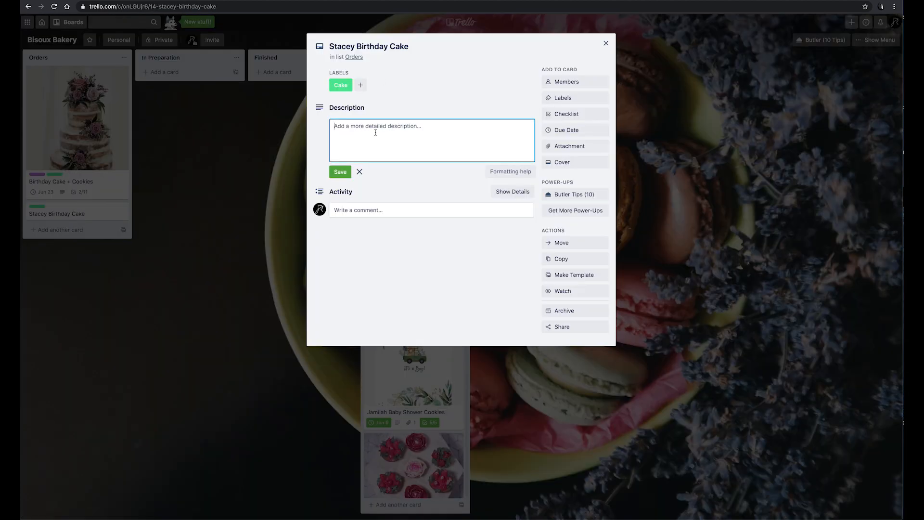
pyautogui.write('Vanilla Sponge cake with cookie + cream fillin')
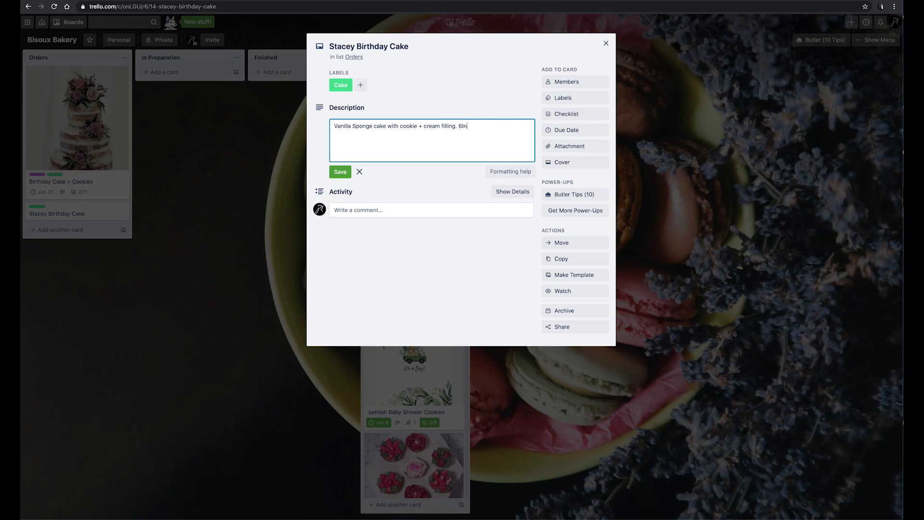
pyautogui.write('g. 6in. coated in swiss buttercream. Wants beige, pink and black color. Topped wi')
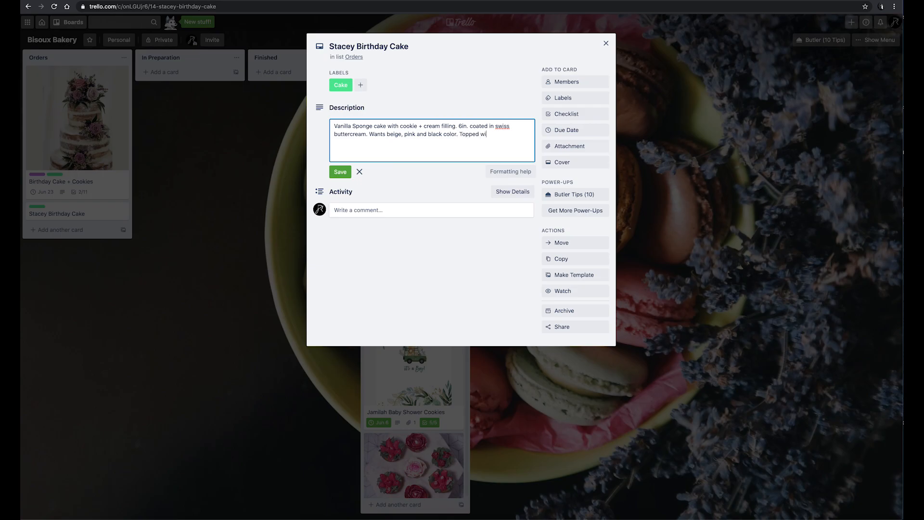
pyautogui.write('th macarons and chocolate drip')
pyautogui.click(344, 173)
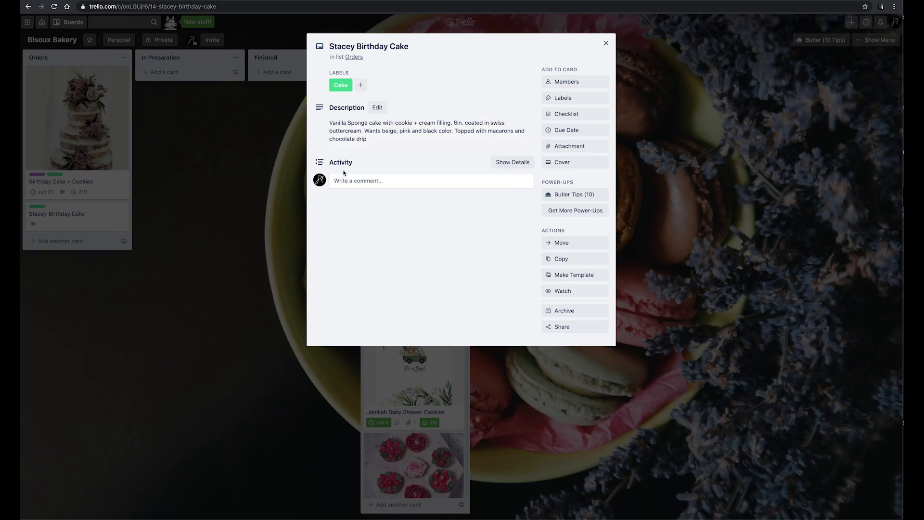
# Step: Add a checklist to the card with the items "bake cake", "make buttercream" and "make cookies + cream filling"
pyautogui.click(567, 114)
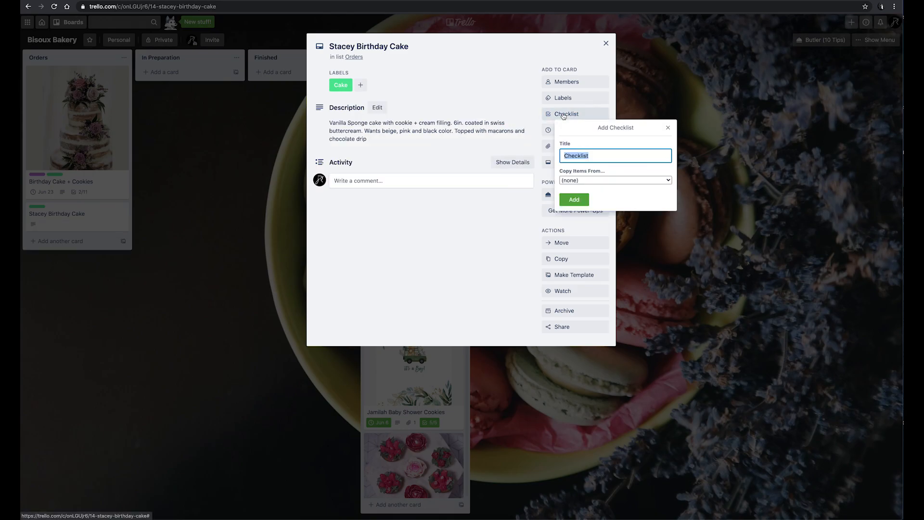
pyautogui.click(574, 199)
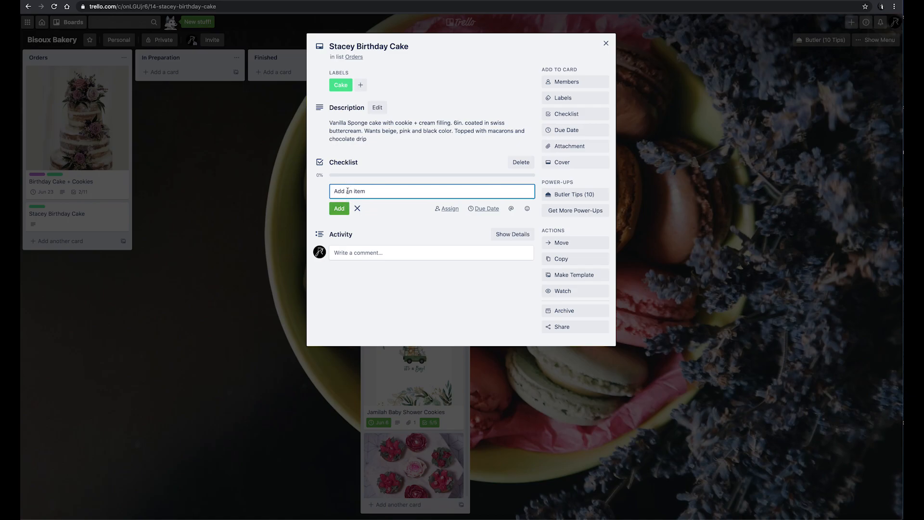
pyautogui.write('bake cake')
pyautogui.press('Return')
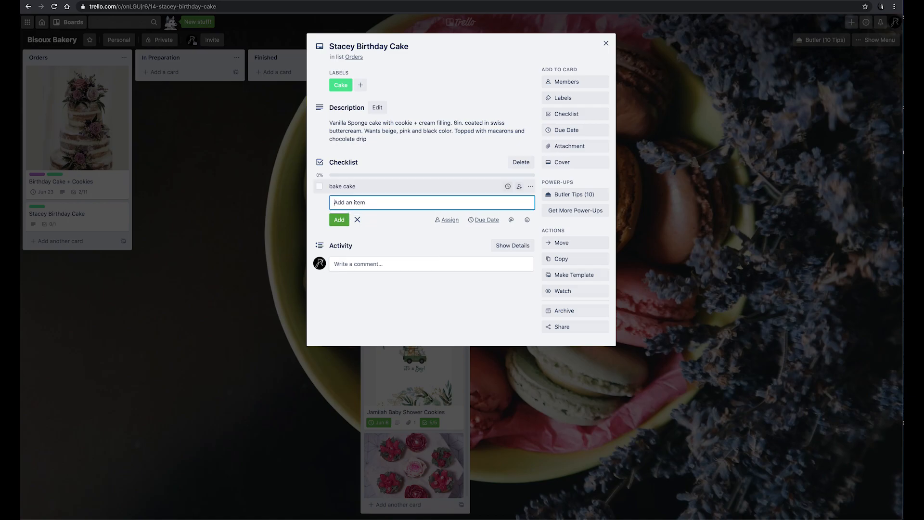
pyautogui.write('make buttercream')
pyautogui.press('Return')
pyautogui.write('mak')
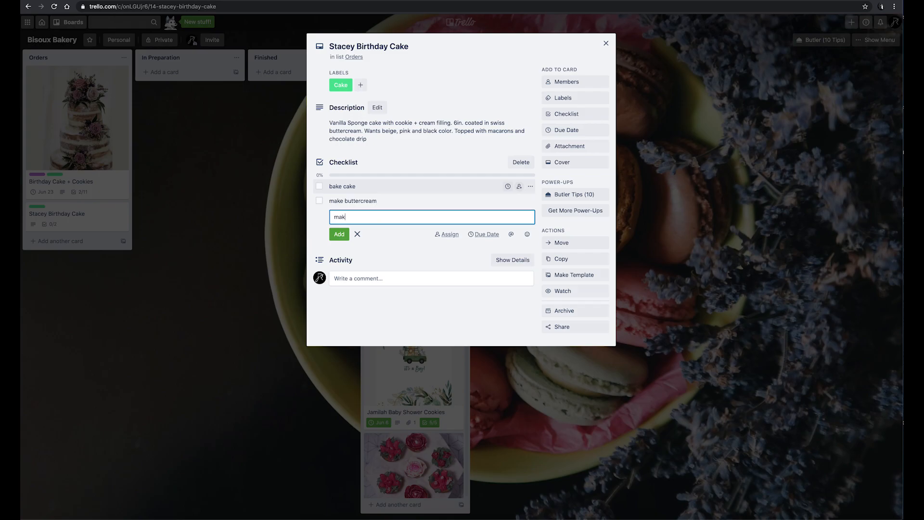
pyautogui.write('e cookies + cream filling')
pyautogui.press('Return')
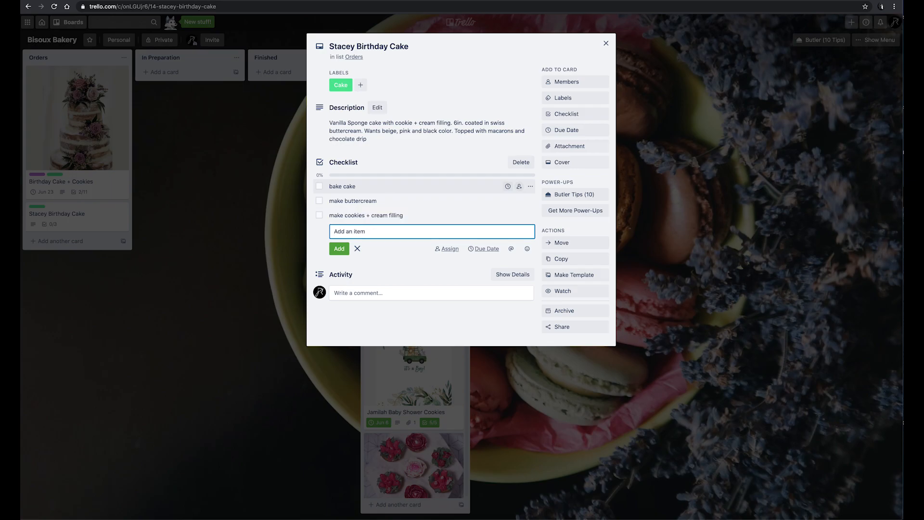
# Step: Extend the checklist with the items "assemble cake", "crumb coat + decorate" and "Package"
pyautogui.write('a')
pyautogui.write('se')
pyautogui.write('mn')
pyautogui.write('le cake')
pyautogui.press('Return')
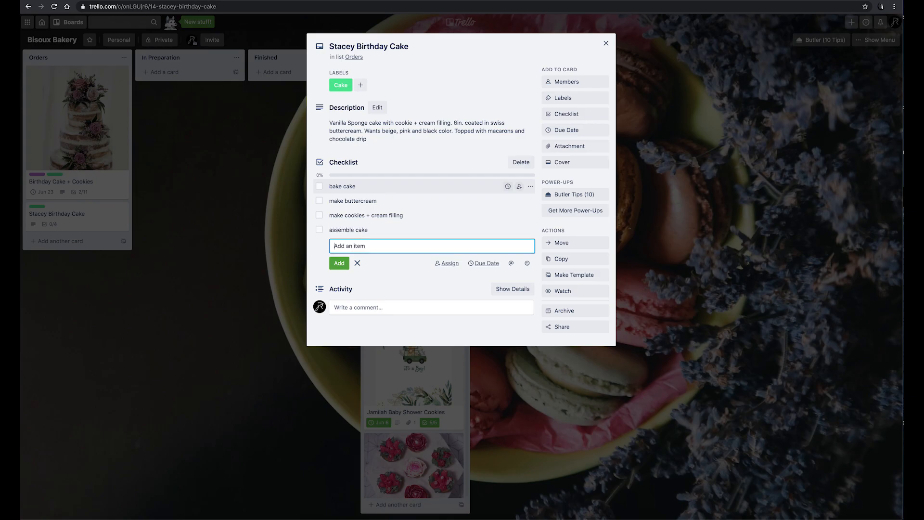
pyautogui.write('crumb coat + decorat')
pyautogui.press('Return')
pyautogui.write('Package')
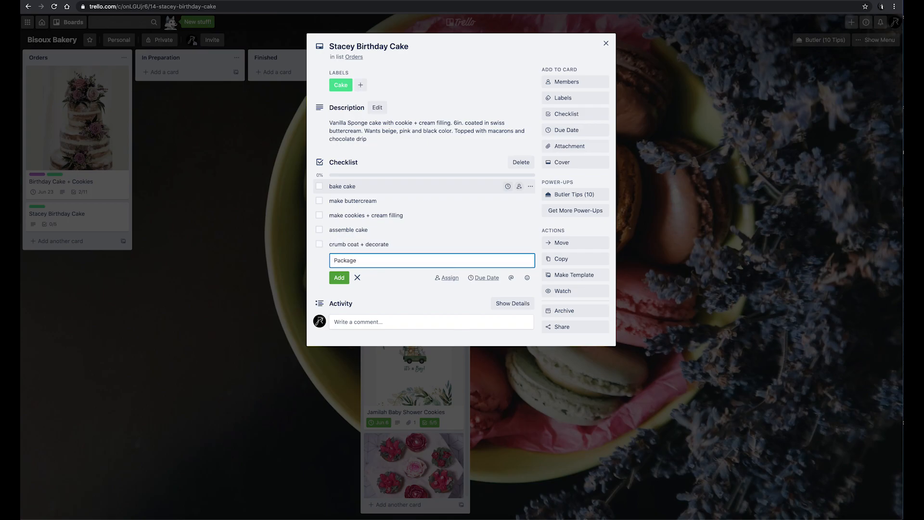
pyautogui.press('Return')
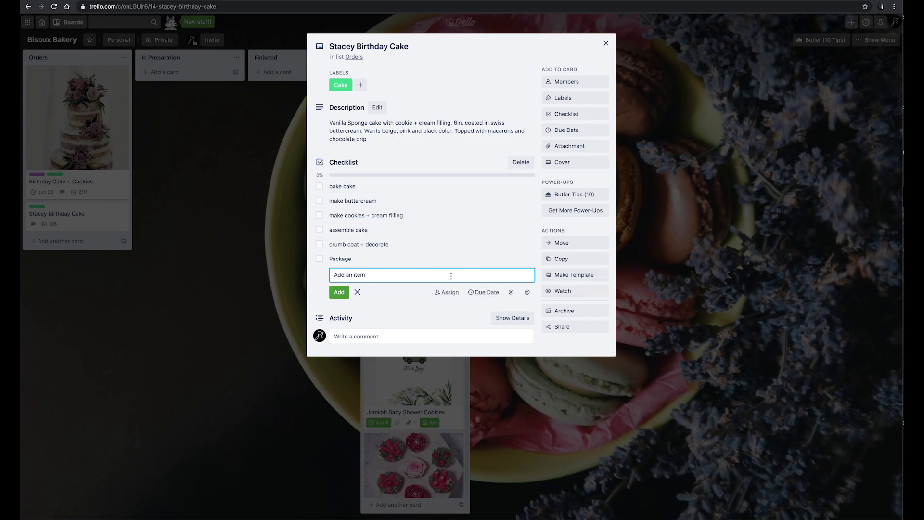
# Step: Set the card's due date to 7/14/2020 at 10 am and save it
pyautogui.click(563, 131)
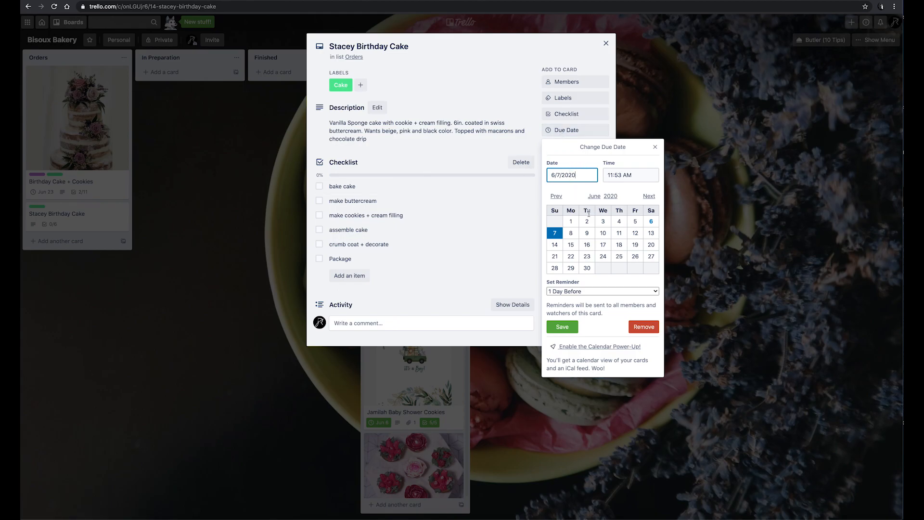
pyautogui.click(649, 195)
pyautogui.click(588, 246)
pyautogui.click(612, 175)
pyautogui.press('super+a')
pyautogui.write('10')
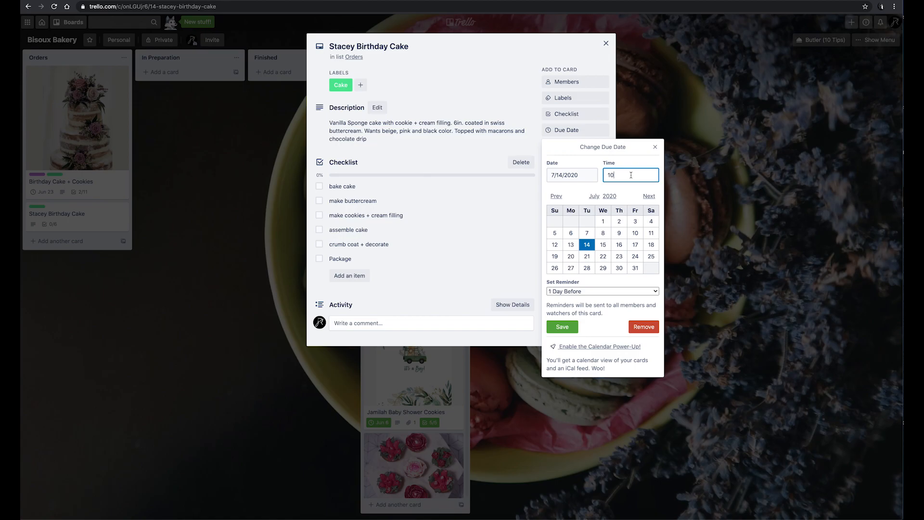
pyautogui.write(' am')
pyautogui.click(607, 286)
pyautogui.click(563, 327)
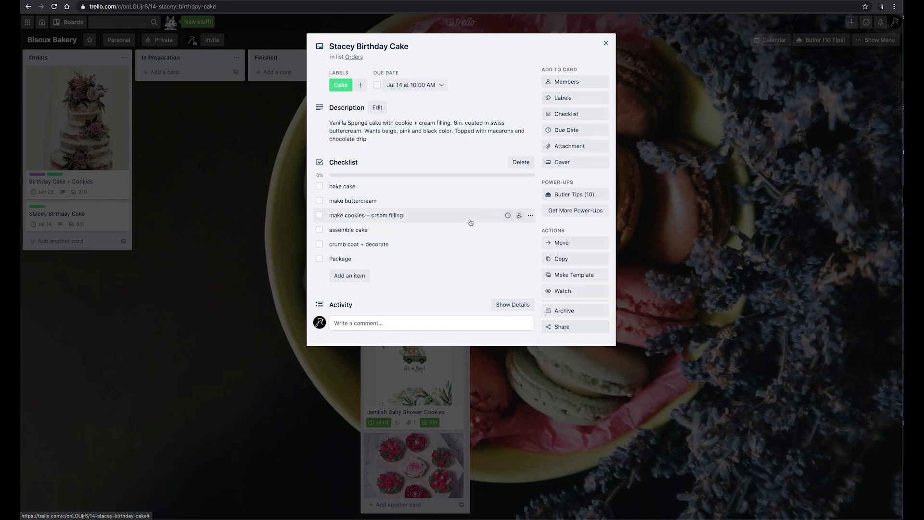
# Step: Search the card's cover photo library for "cakes" and look through the results for a suitable image
pyautogui.click(563, 164)
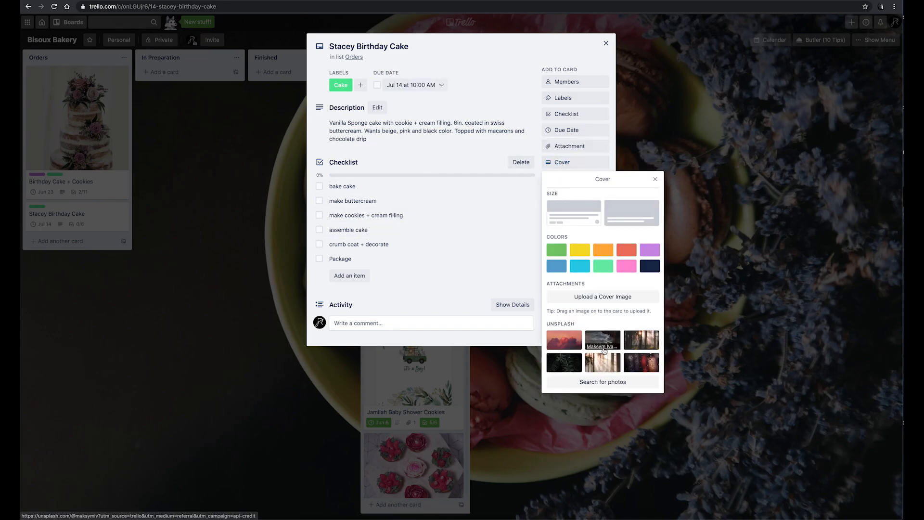
pyautogui.click(601, 382)
pyautogui.write('cakes')
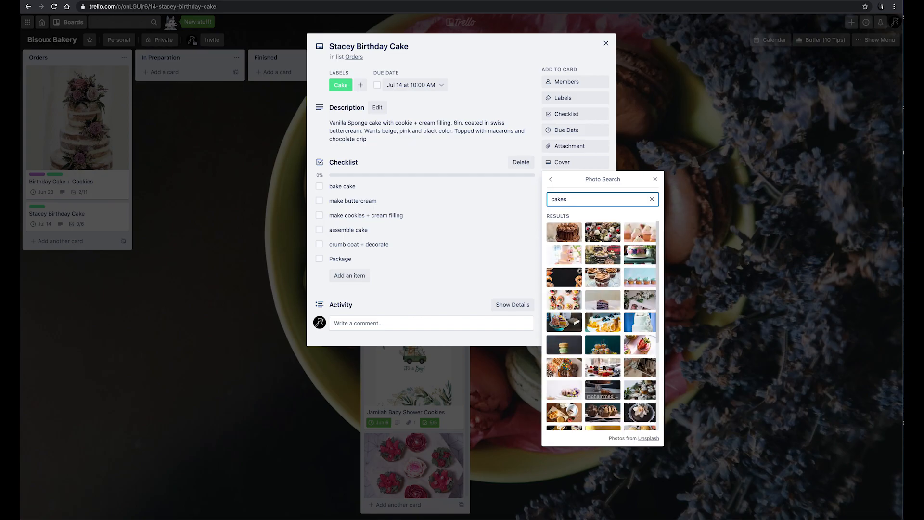
pyautogui.scroll(-3, 603, 369)
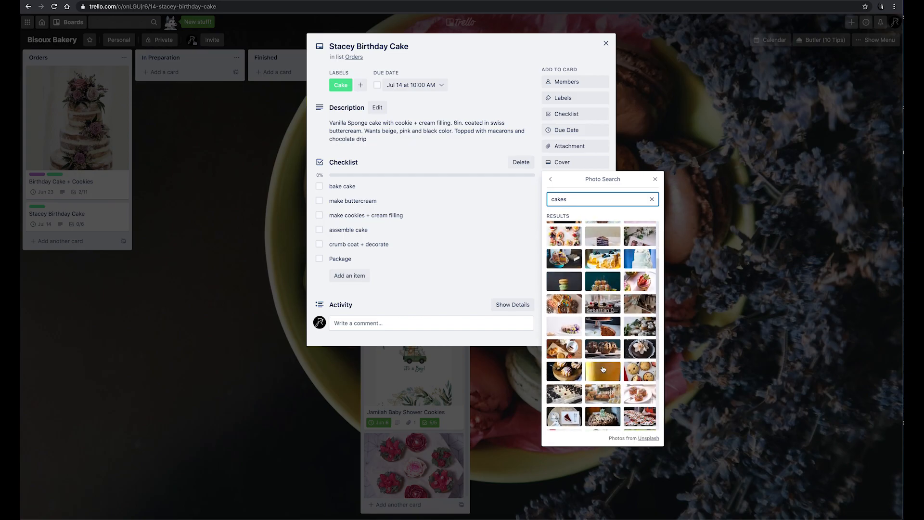
pyautogui.scroll(-3, 603, 369)
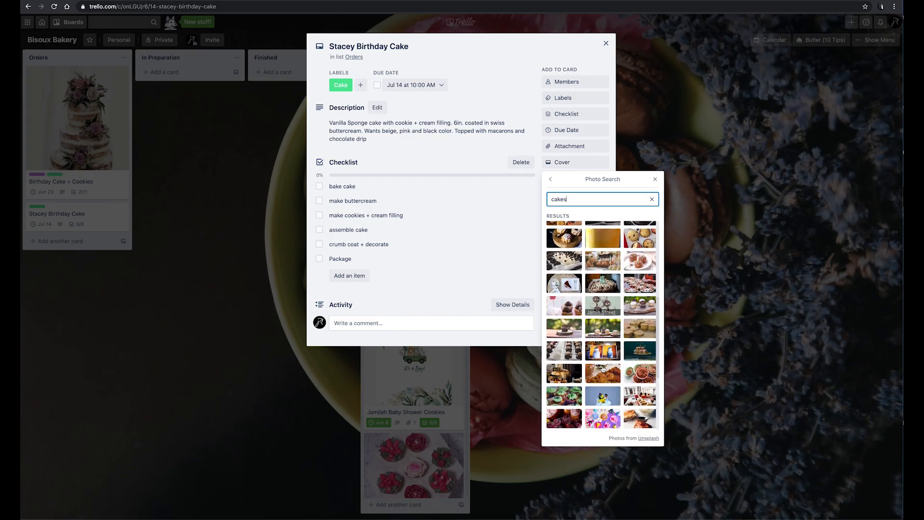
pyautogui.scroll(-2, 602, 369)
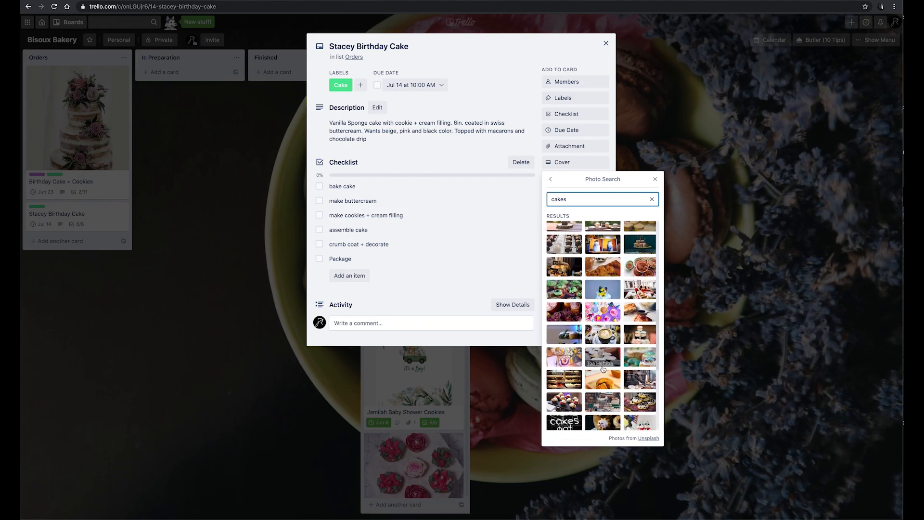
pyautogui.scroll(-1, 602, 369)
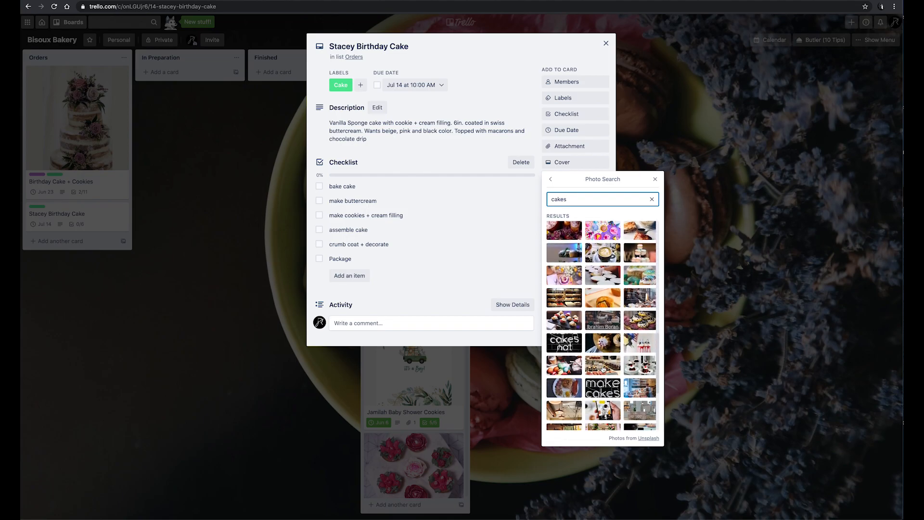
pyautogui.scroll(-2, 603, 369)
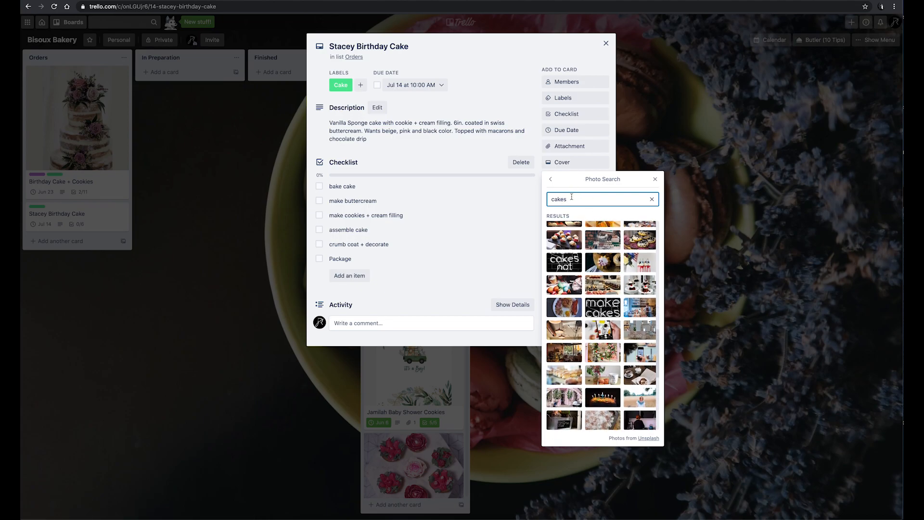
# Step: Search the cover photos for "pink cake" and set the pink cake against the pink-and-white striped backdrop as the cover
pyautogui.press('BackSpace')
pyautogui.press('BackSpace')
pyautogui.press('BackSpace')
pyautogui.press('BackSpace')
pyautogui.press('BackSpace')
pyautogui.write('pink')
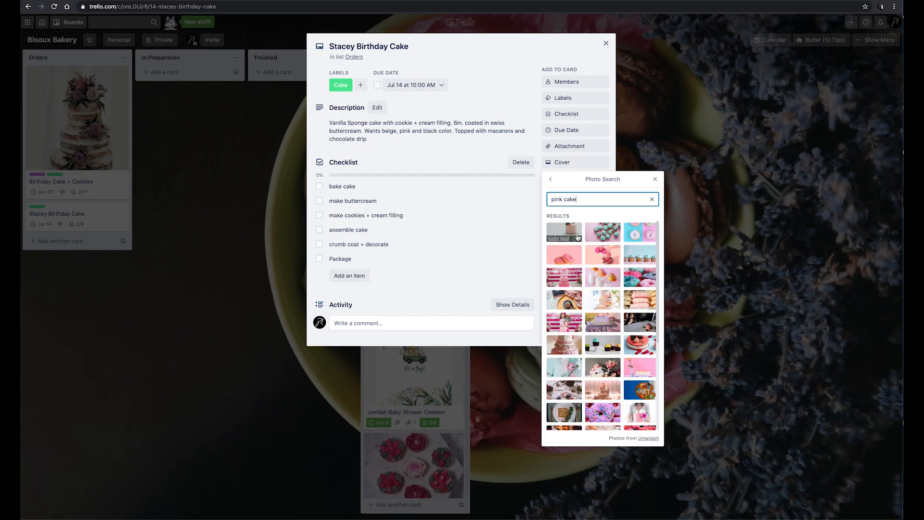
pyautogui.click(568, 280)
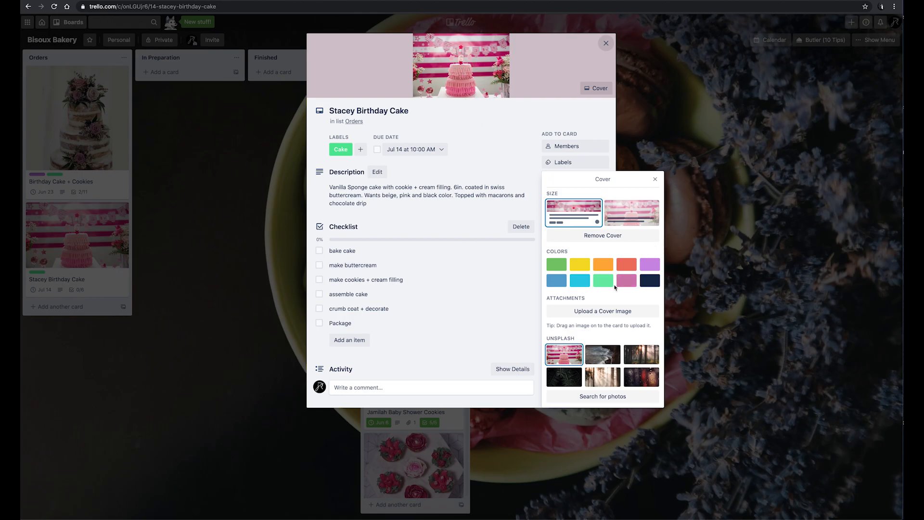
# Step: Upload DSC05148.jpg from the Cakes folder inside Desktop's Food folder as the card's cover image
pyautogui.click(608, 313)
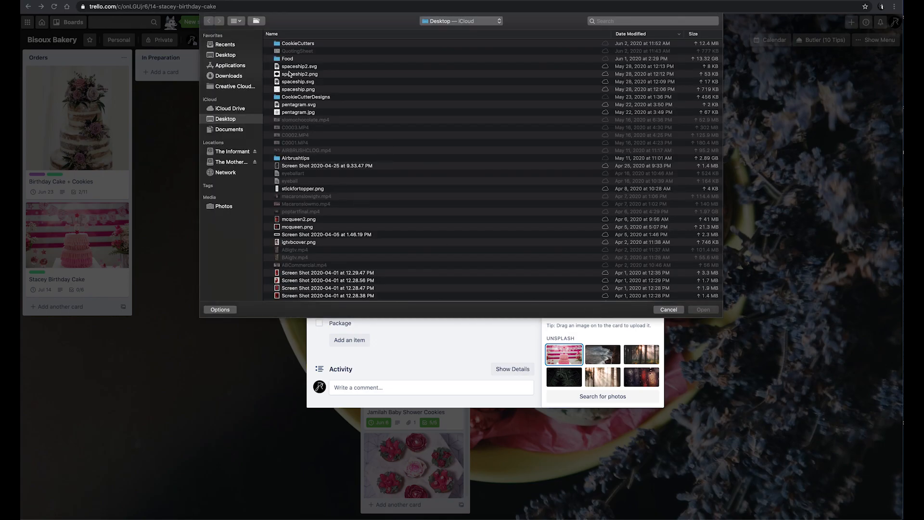
pyautogui.click(287, 61)
pyautogui.doubleClick(287, 58)
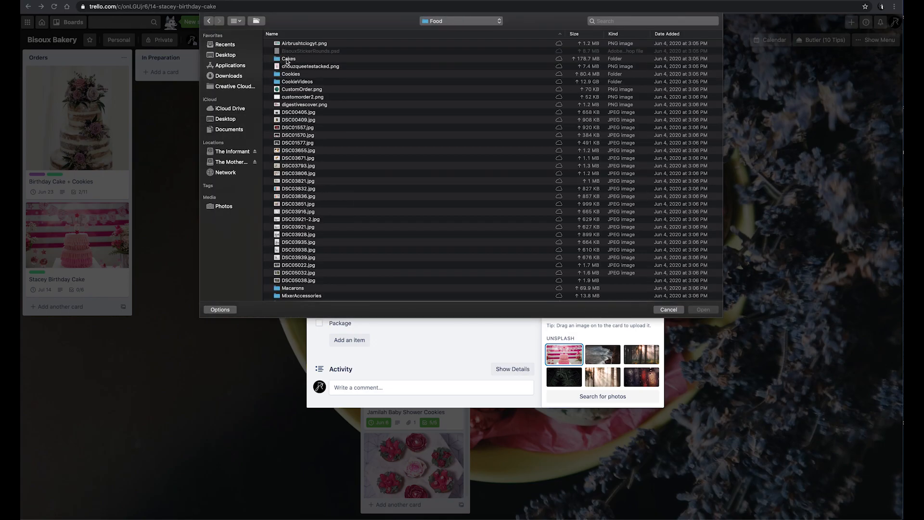
pyautogui.doubleClick(288, 58)
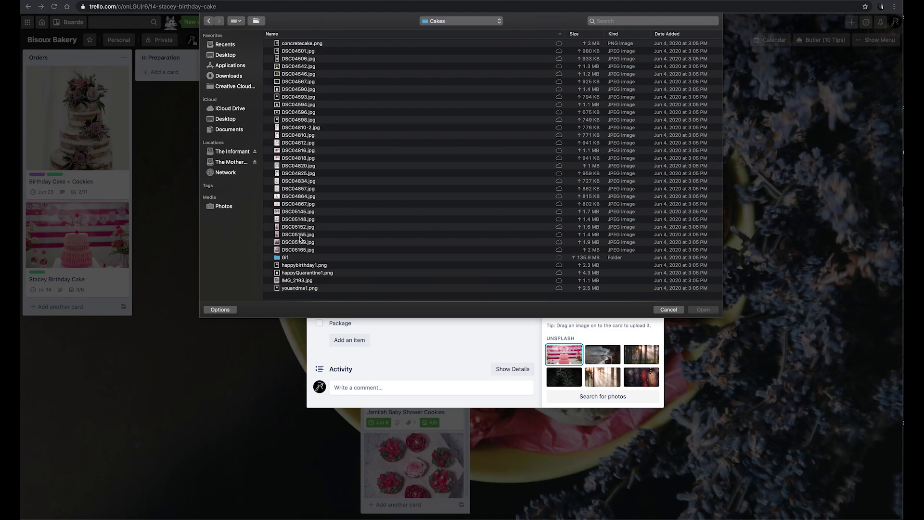
pyautogui.doubleClick(290, 220)
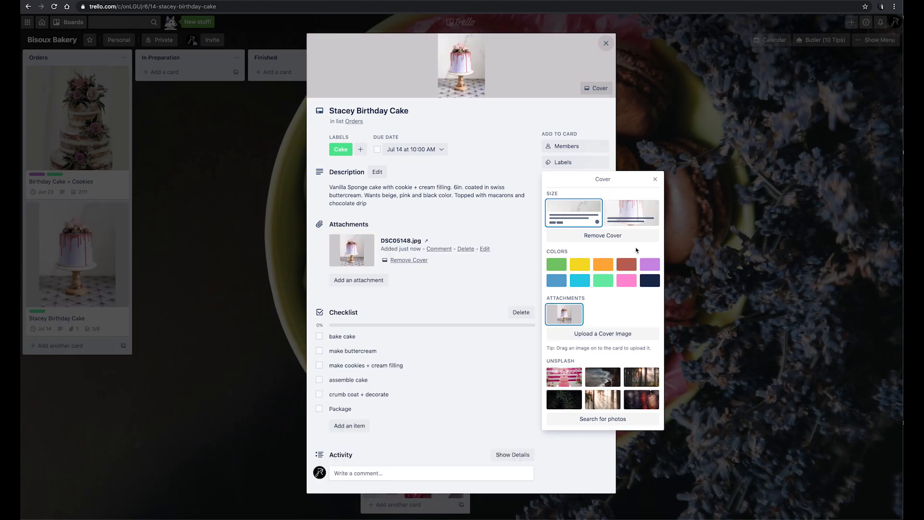
pyautogui.click(655, 180)
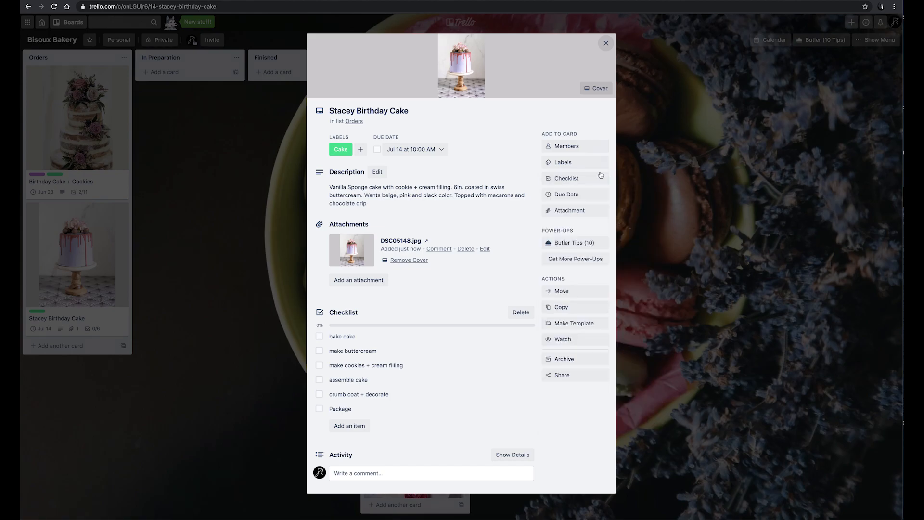
# Step: Remove the Cake label from the card and reapply it
pyautogui.click(573, 165)
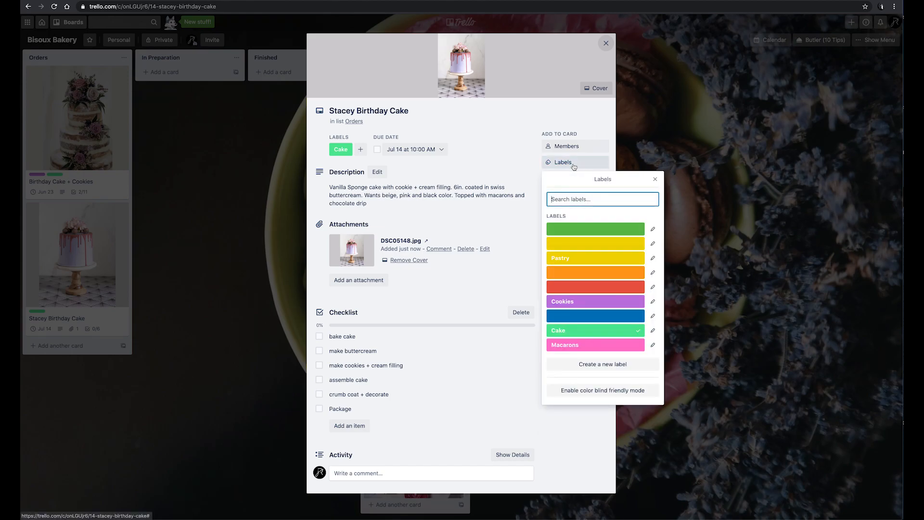
pyautogui.click(575, 333)
pyautogui.click(575, 333)
pyautogui.click(497, 302)
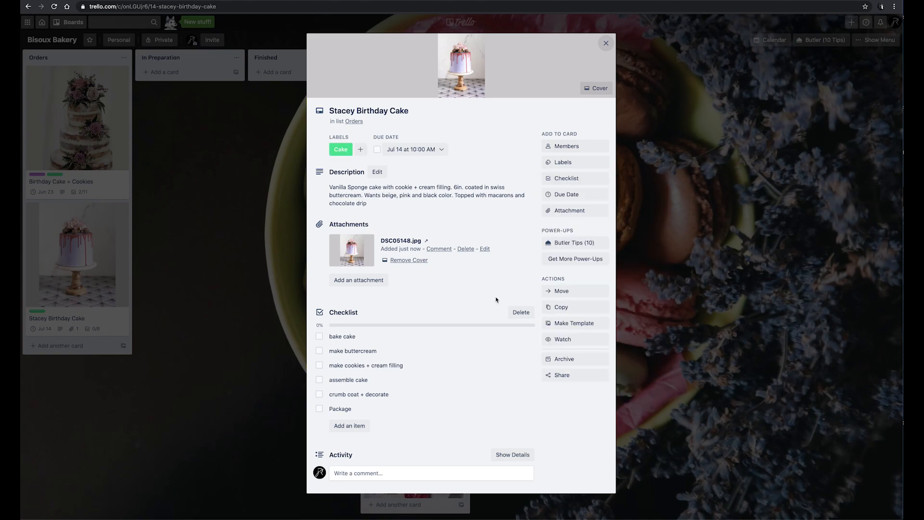
pyautogui.scroll(-1, 409, 359)
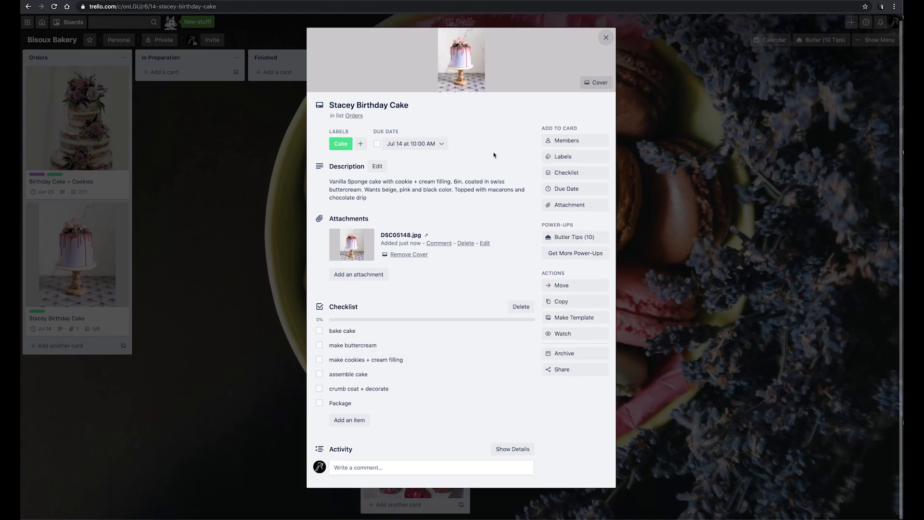
# Step: Move the new birthday cake card to In Preparation and check off "bake cake" and "make buttercream" in its checklist
pyautogui.click(605, 37)
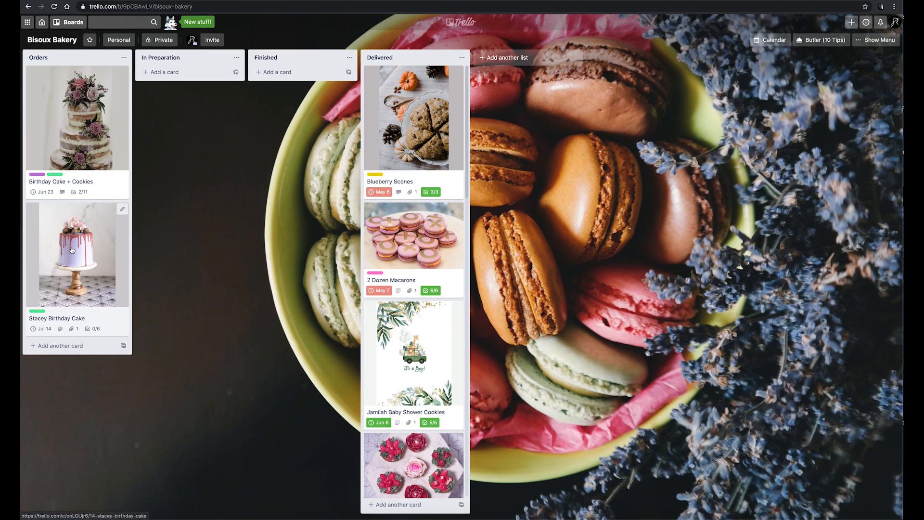
pyautogui.moveTo(71, 265); pyautogui.dragTo(183, 126)
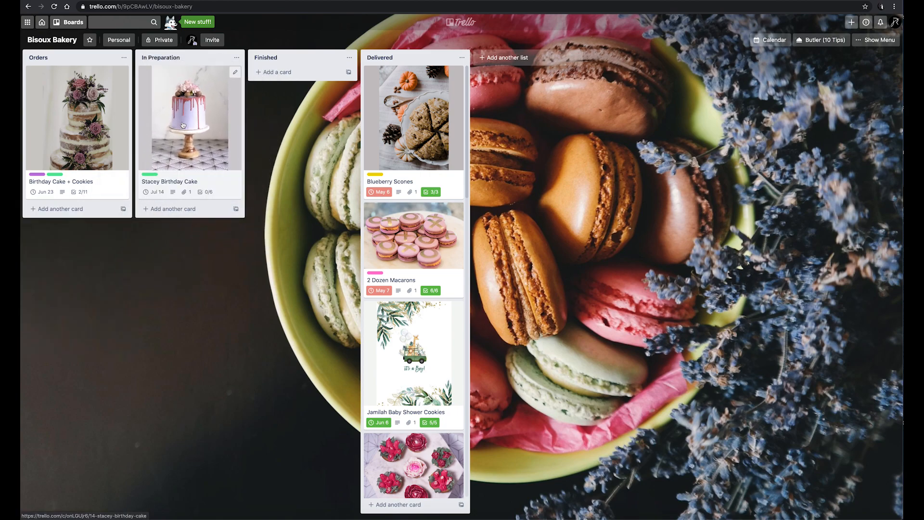
pyautogui.click(181, 178)
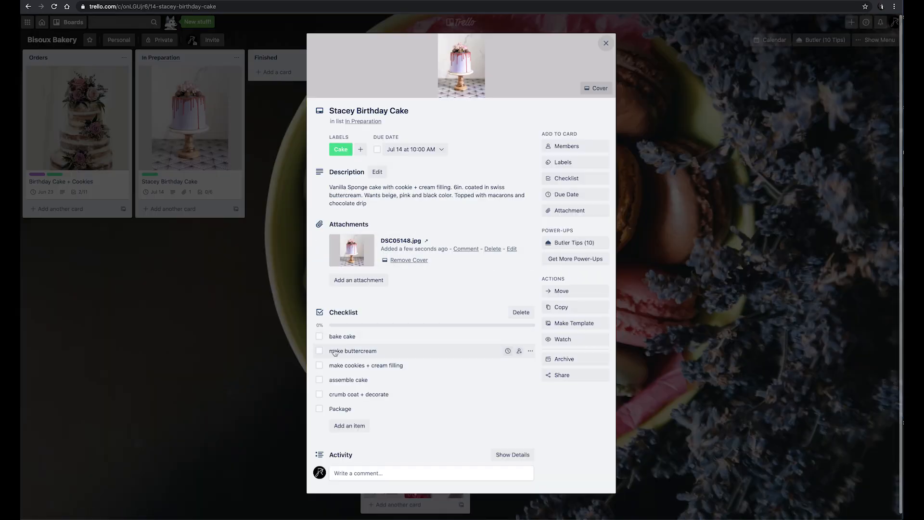
pyautogui.click(319, 336)
pyautogui.click(318, 351)
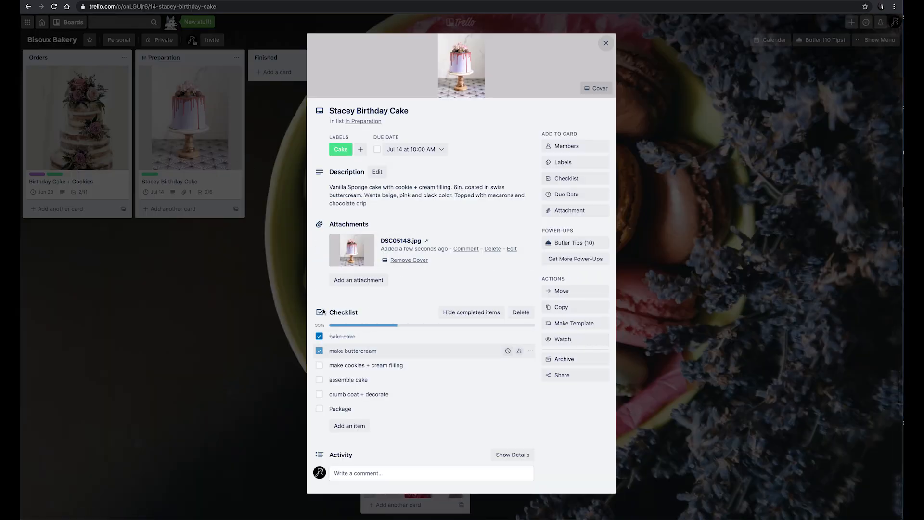
pyautogui.click(606, 43)
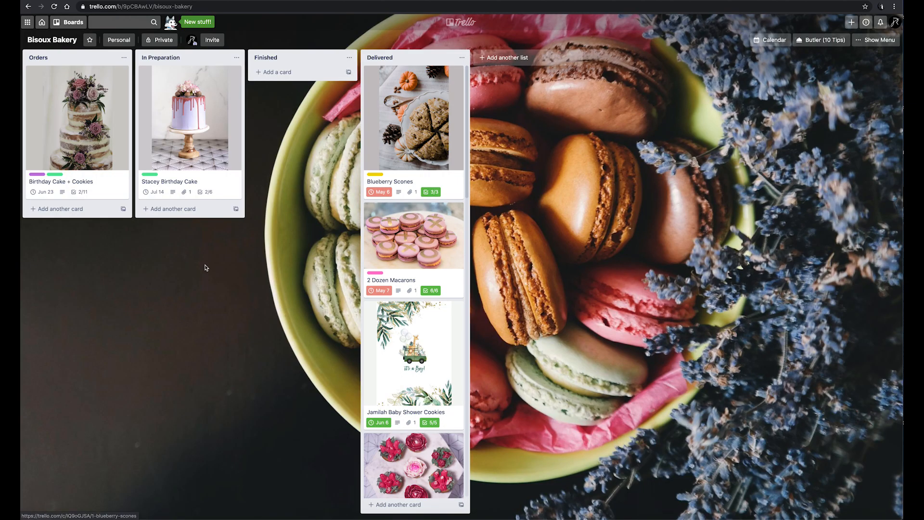
# Step: Check off "make cookies + cream filling", "assemble cake", "crumb coat + decorate" and "Package" on the In Preparation card
pyautogui.click(189, 147)
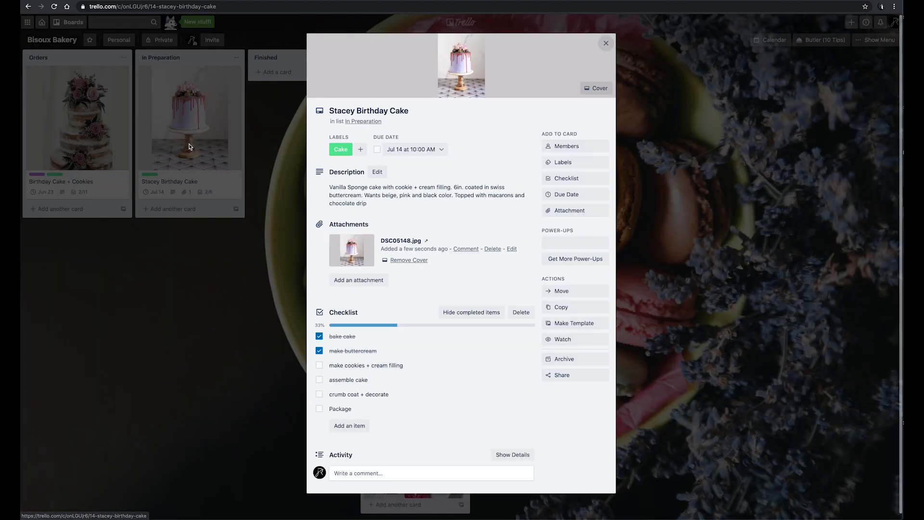
pyautogui.click(319, 366)
pyautogui.click(320, 379)
pyautogui.click(319, 394)
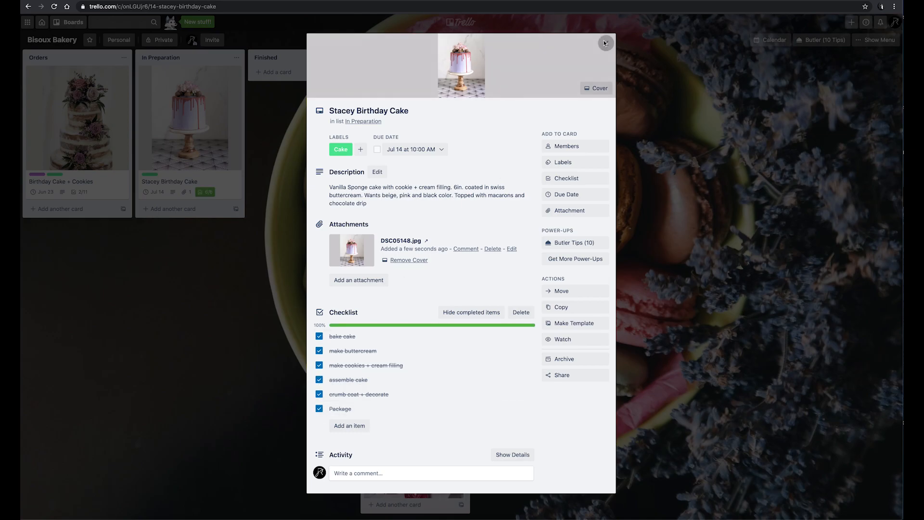
pyautogui.click(606, 43)
# Step: Move the completed cake card to Finished and on to Delivered, directly below 2 Dozen Macarons
pyautogui.moveTo(198, 143); pyautogui.dragTo(289, 126)
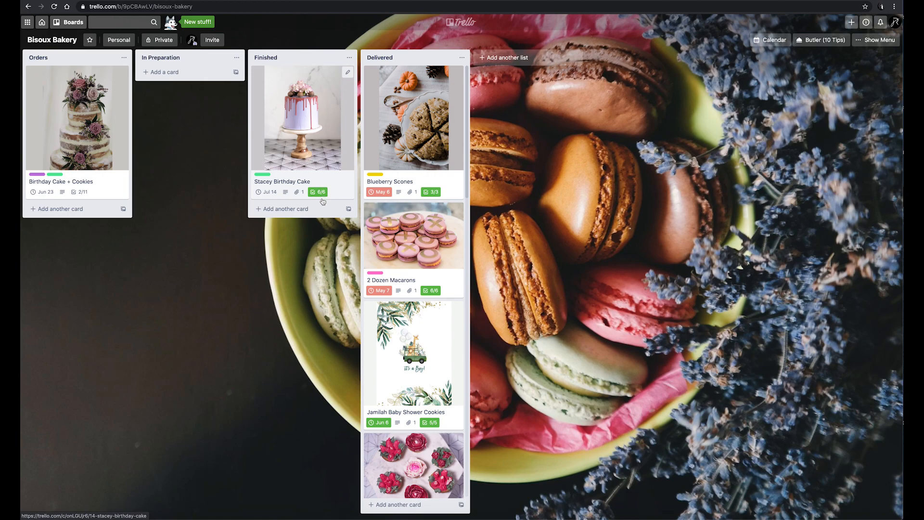
pyautogui.moveTo(291, 76); pyautogui.dragTo(407, 311)
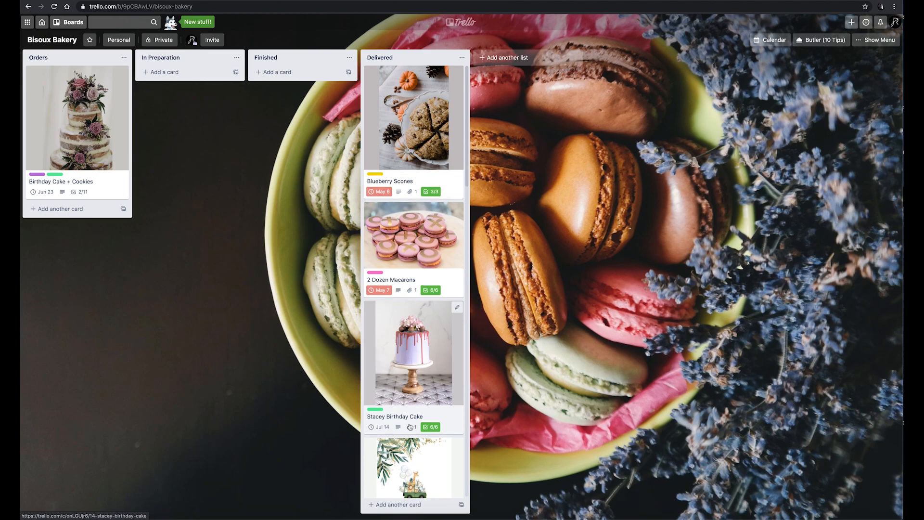
pyautogui.scroll(-10, 410, 426)
pyautogui.scroll(-15, 409, 426)
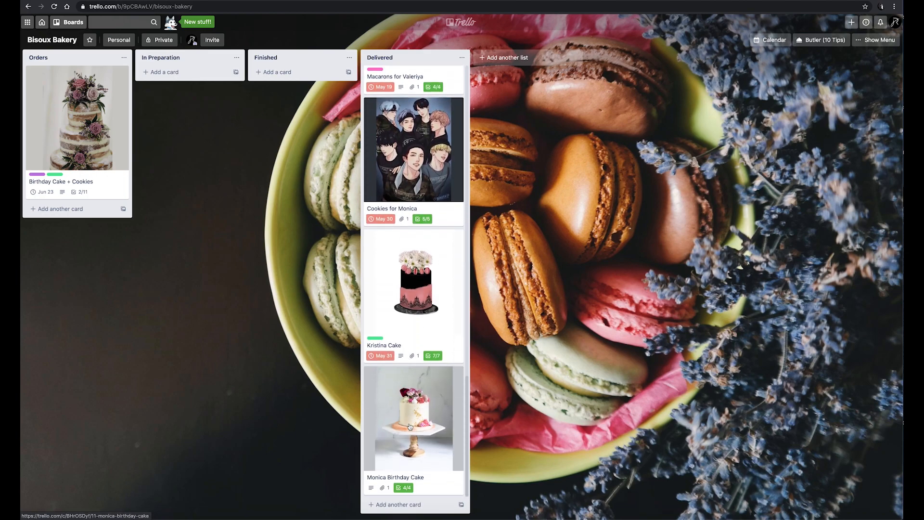
pyautogui.scroll(15, 410, 427)
pyautogui.scroll(5, 410, 427)
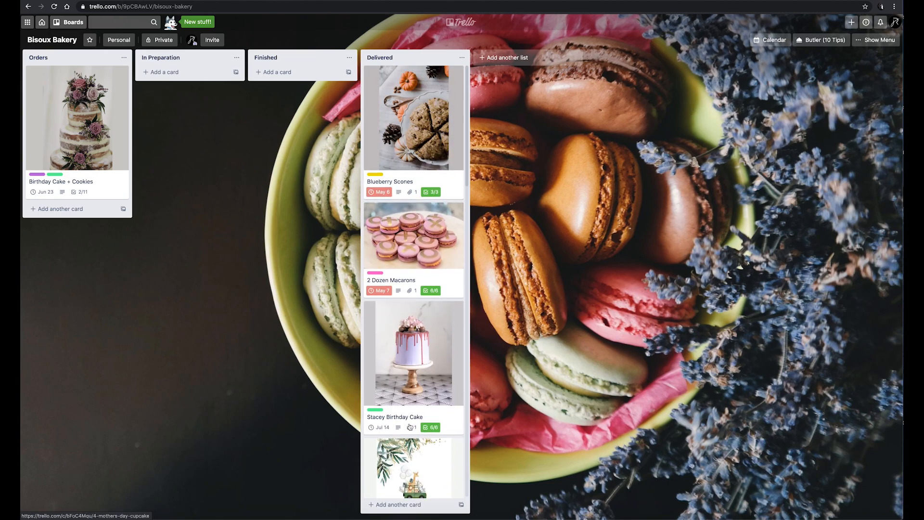
# Step: View the Personal and The Makeup Collective boards, and return to the Bisoux Bakery board
pyautogui.click(60, 24)
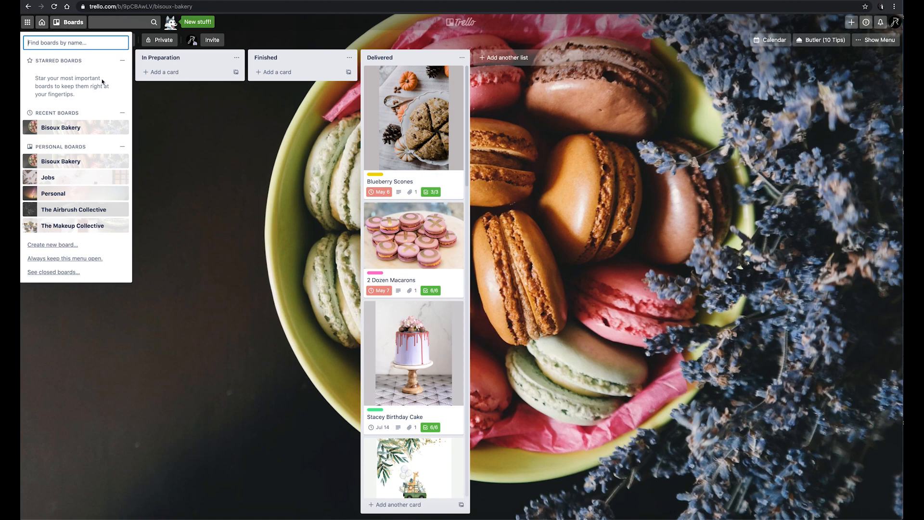
pyautogui.click(61, 192)
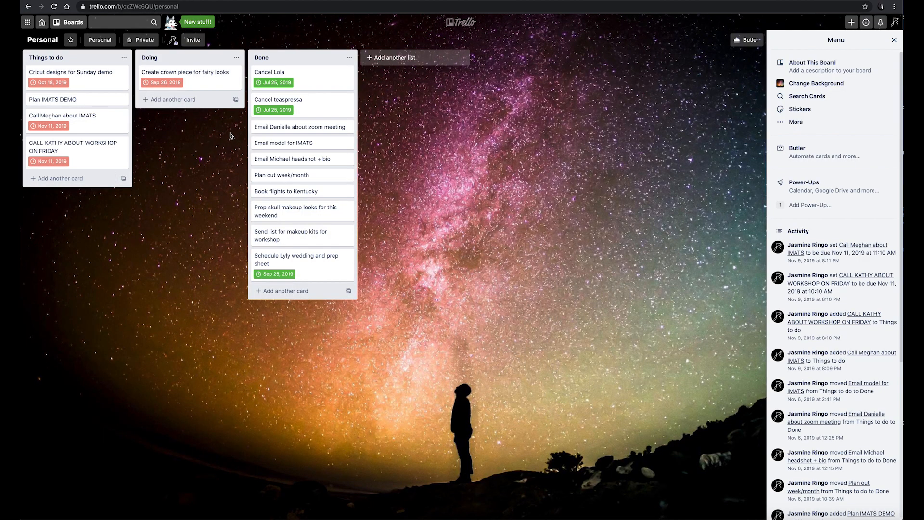
pyautogui.click(71, 23)
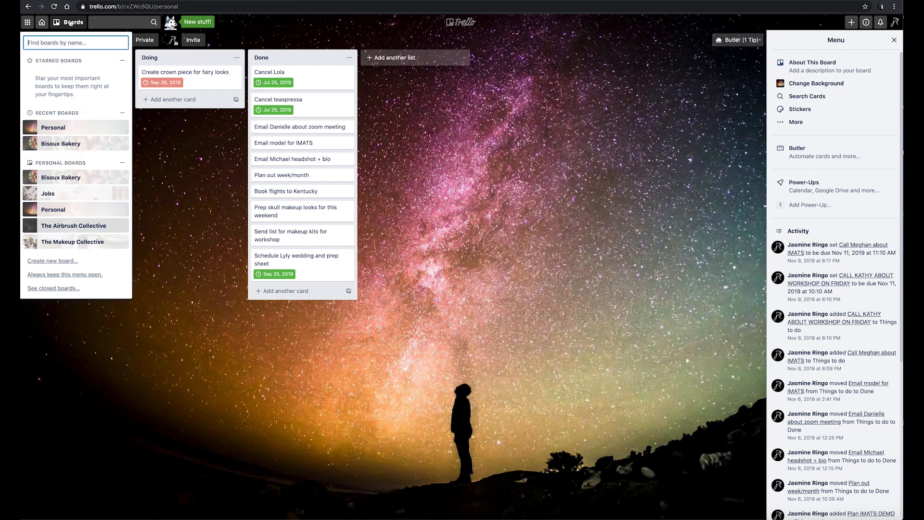
pyautogui.click(42, 22)
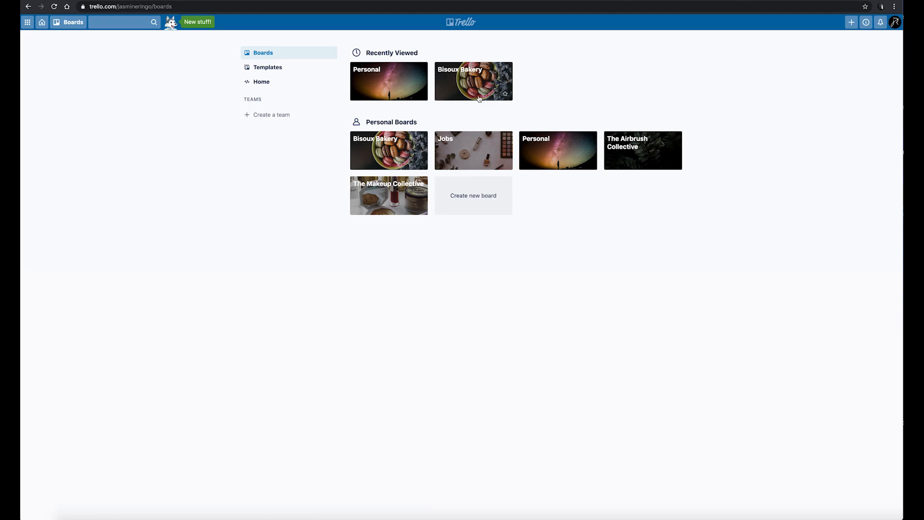
pyautogui.click(395, 192)
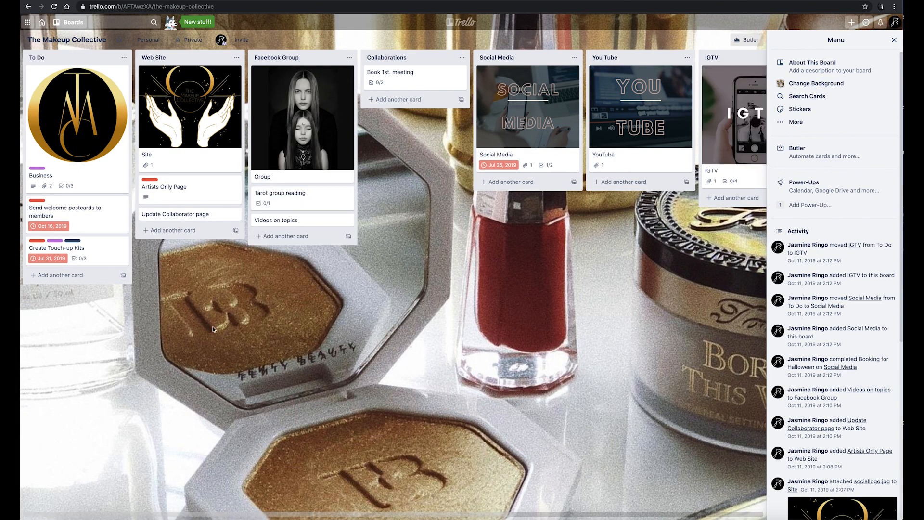
pyautogui.click(43, 23)
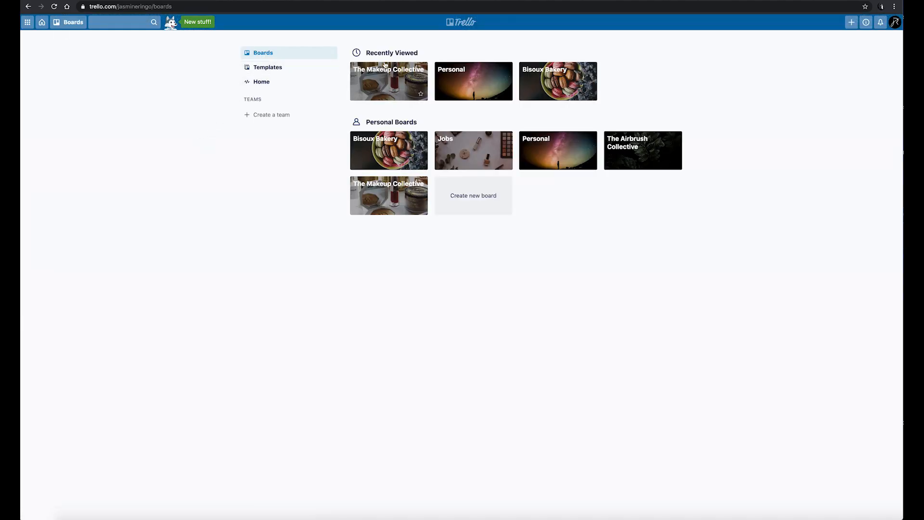
pyautogui.click(397, 152)
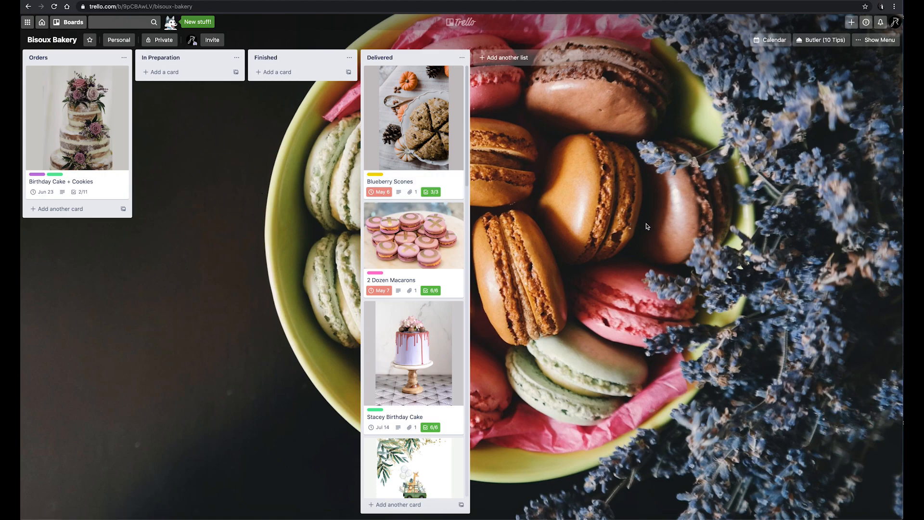
# Step: Examine the suggested card buttons in Butler's automation tips for the Bisoux Bakery board
pyautogui.click(824, 40)
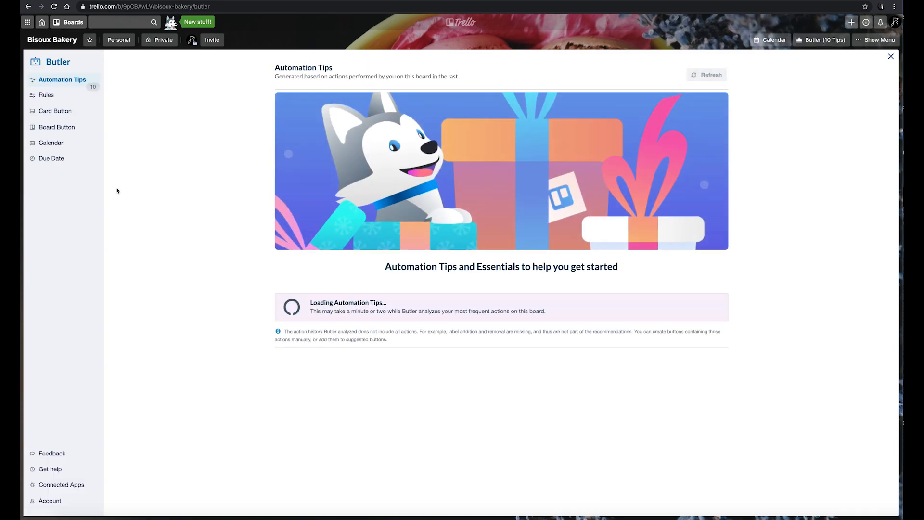
pyautogui.scroll(-1, 180, 240)
pyautogui.scroll(-3, 181, 240)
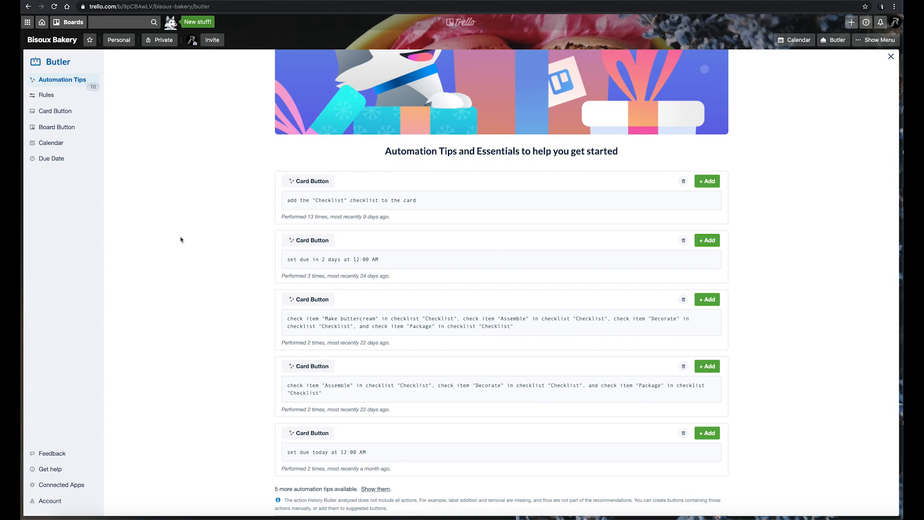
pyautogui.scroll(3, 180, 240)
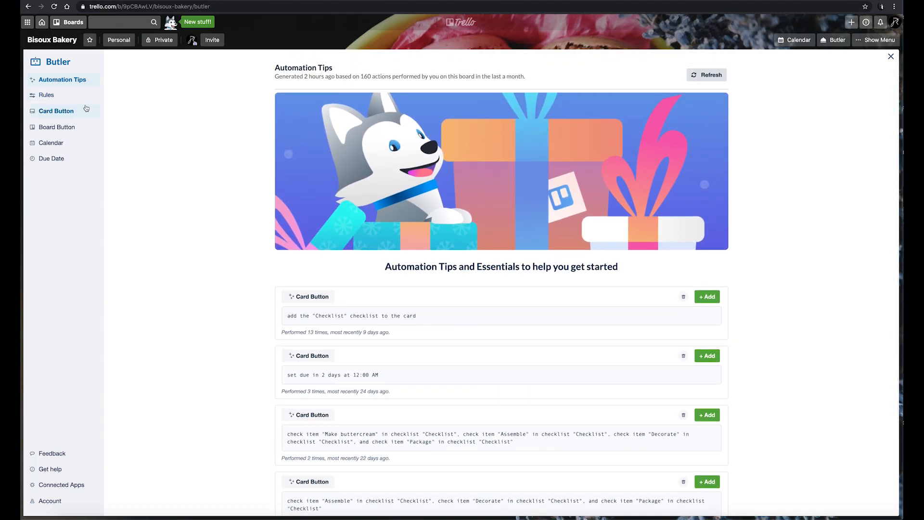
# Step: View the overview of all boards and return to the Bisoux Bakery board
pyautogui.click(59, 23)
pyautogui.click(42, 23)
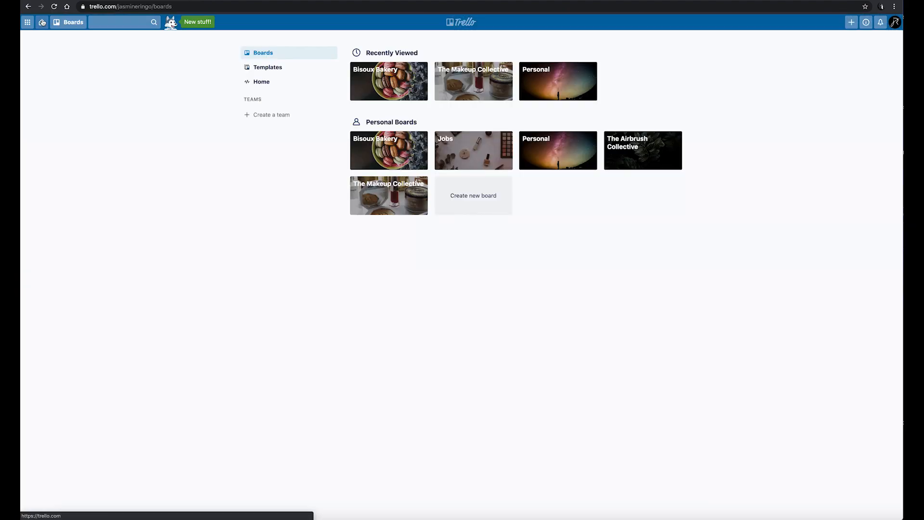
pyautogui.click(359, 72)
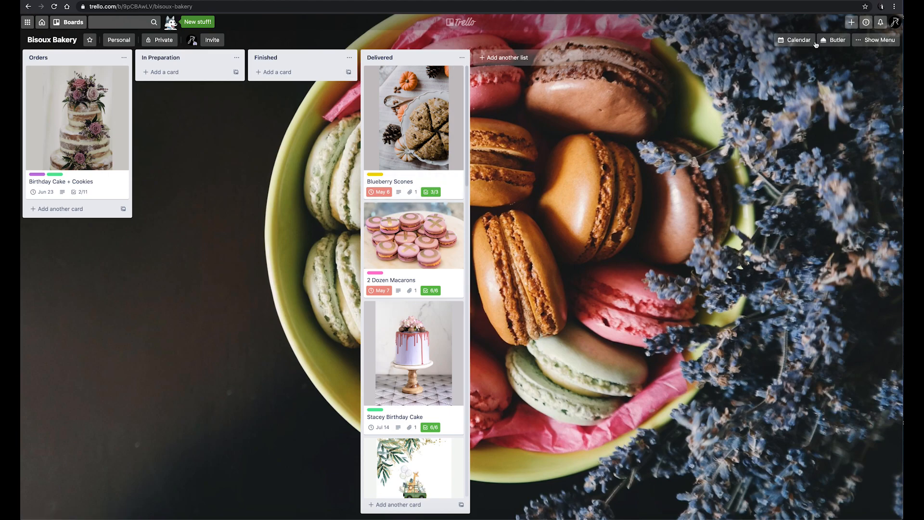
# Step: View the account options and the background choices for the Bisoux Bakery board, and close them again
pyautogui.click(897, 24)
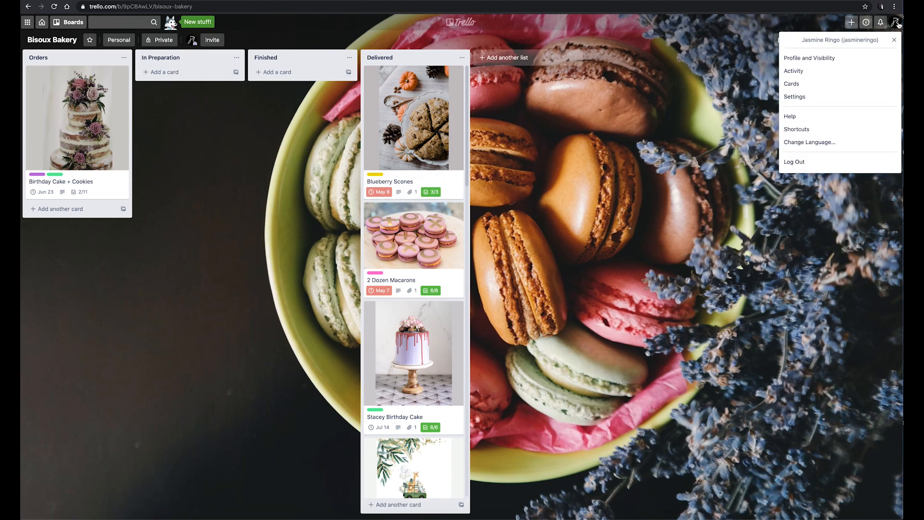
pyautogui.click(897, 24)
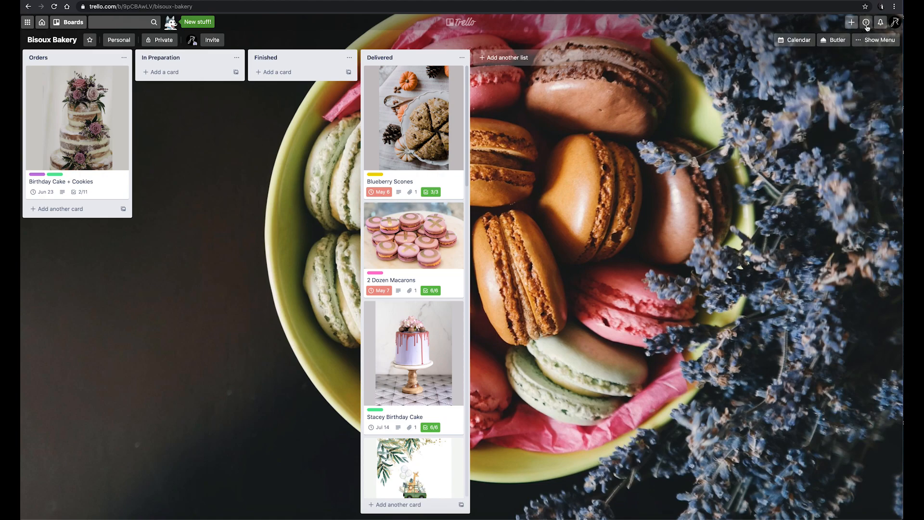
pyautogui.click(868, 40)
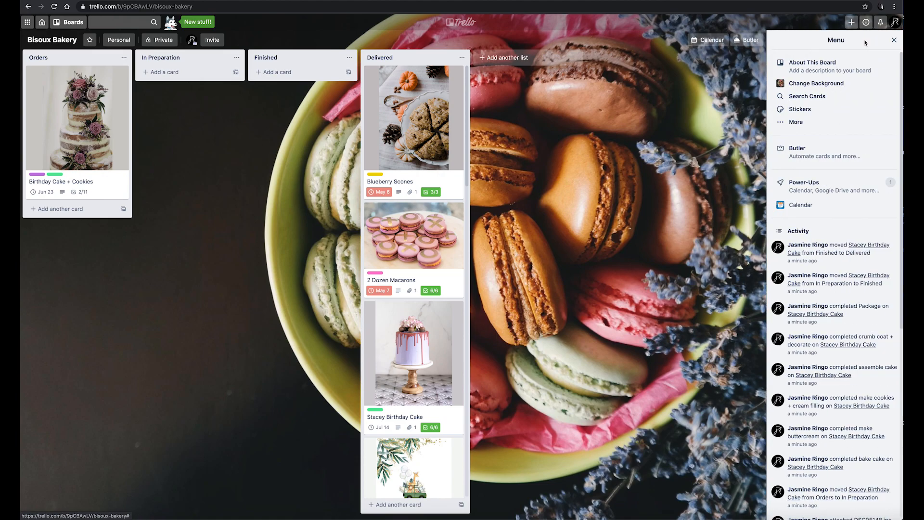
pyautogui.click(811, 84)
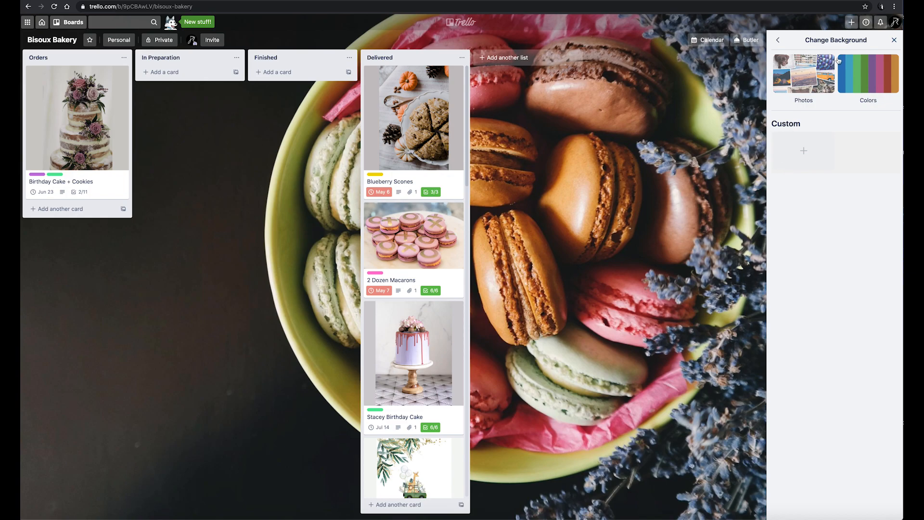
pyautogui.click(895, 41)
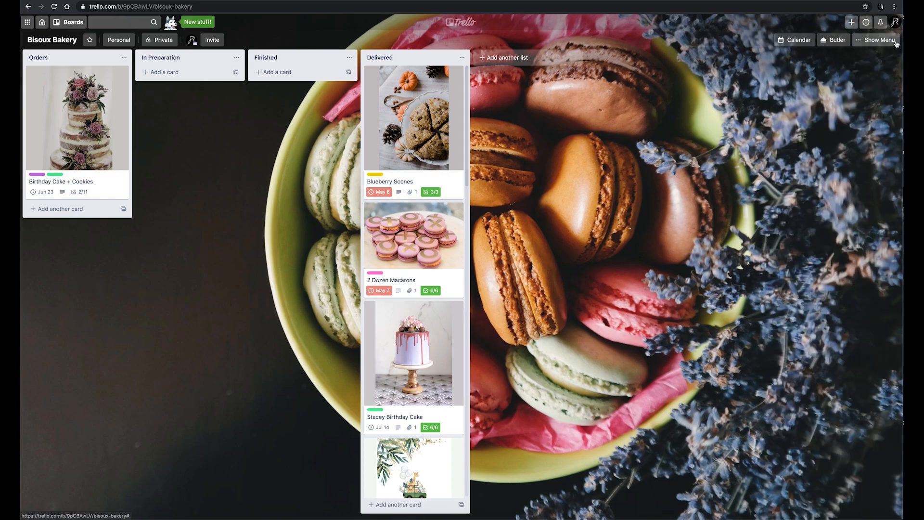
# Step: Look at the help information and the options for creating new items, leaving both unused
pyautogui.click(866, 22)
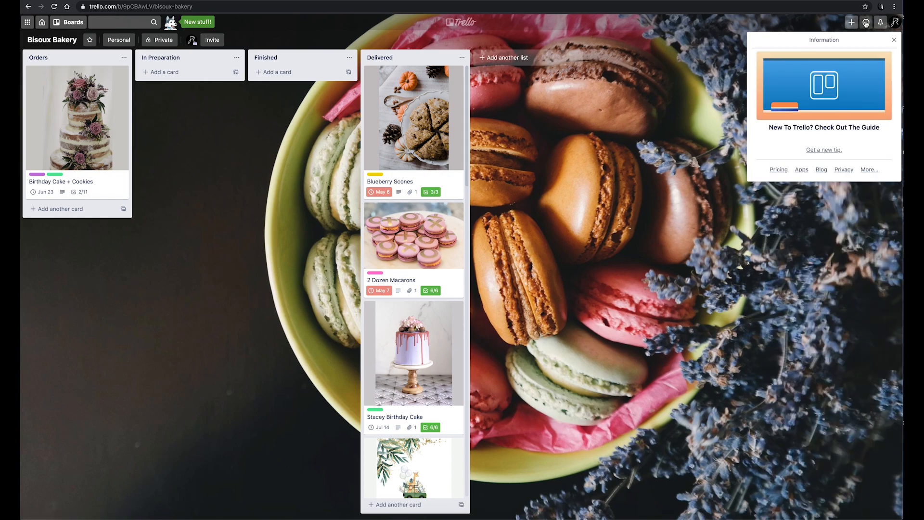
pyautogui.click(866, 22)
pyautogui.click(851, 23)
pyautogui.click(851, 23)
# Step: Search the Unsplash background photos for "cake" and apply the pink-striped drip cake as board background
pyautogui.click(885, 40)
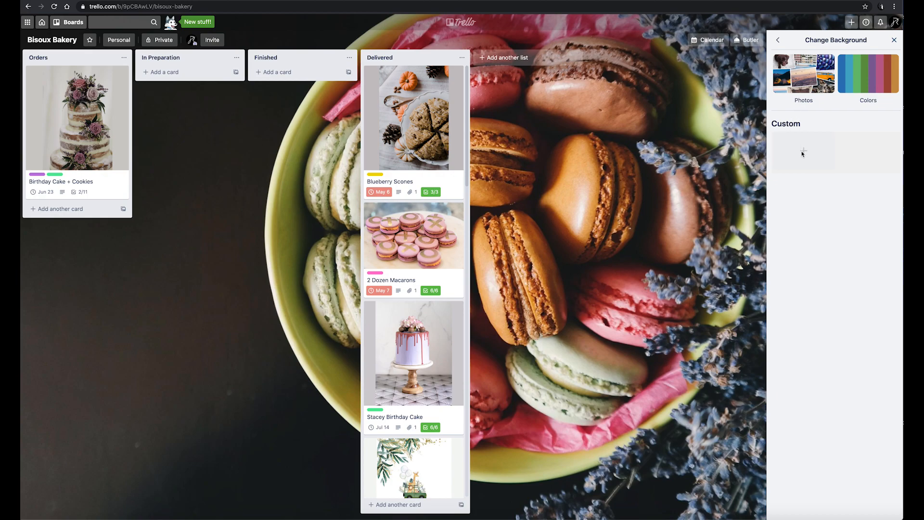
pyautogui.click(807, 86)
pyautogui.click(815, 61)
pyautogui.write('cake')
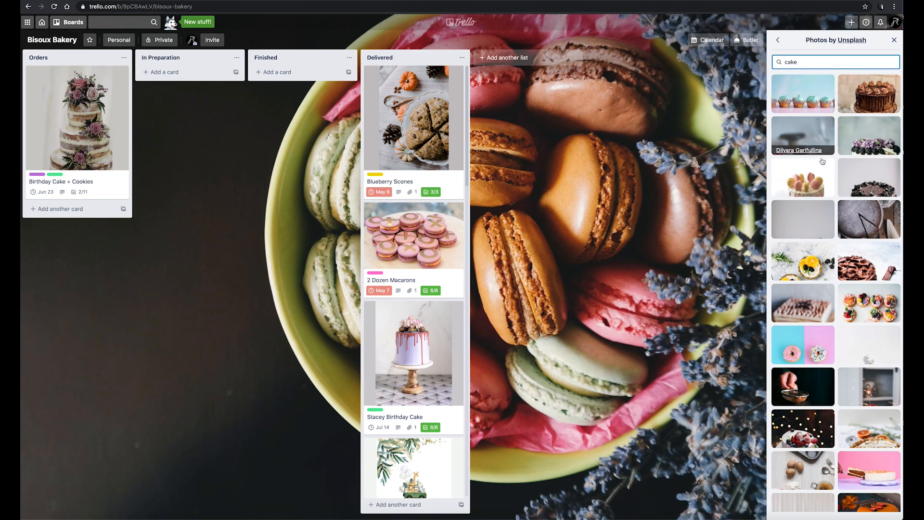
pyautogui.click(815, 173)
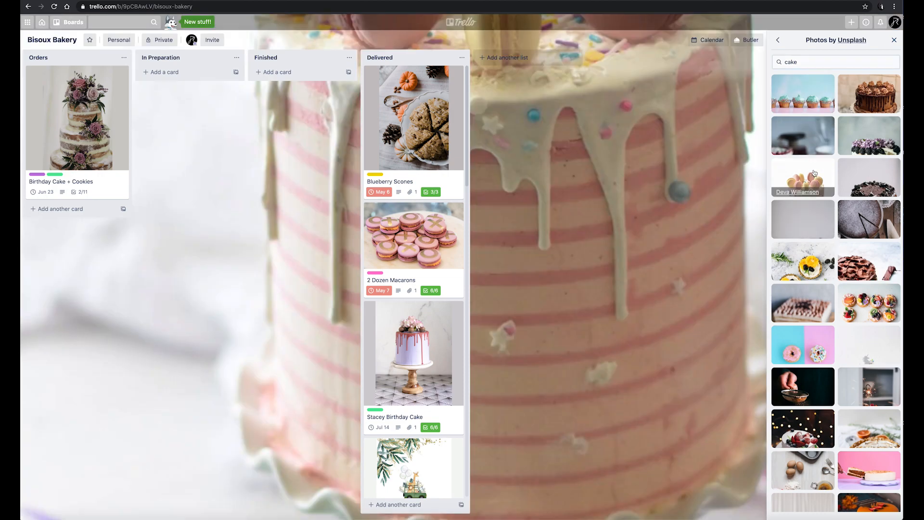
# Step: Try the berry-topped white cake and the cherry cake slices as board backgrounds
pyautogui.scroll(-3, 835, 302)
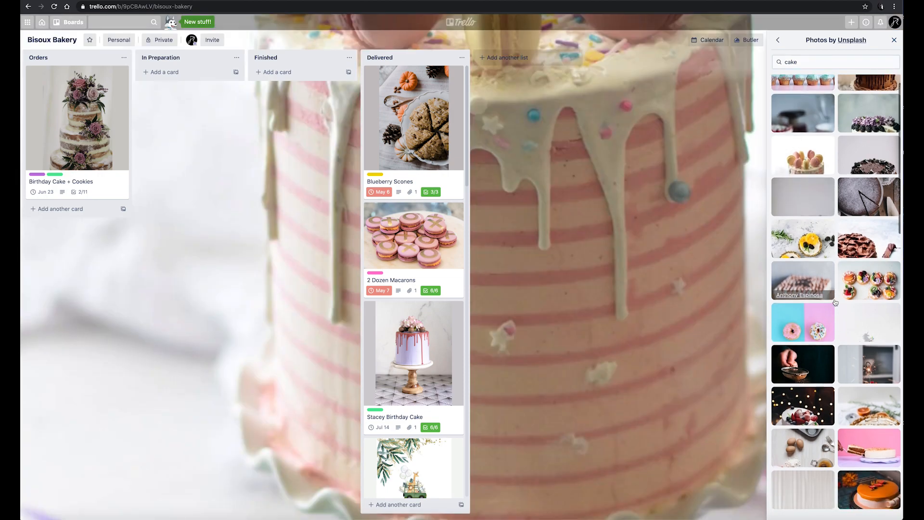
pyautogui.scroll(-1, 835, 302)
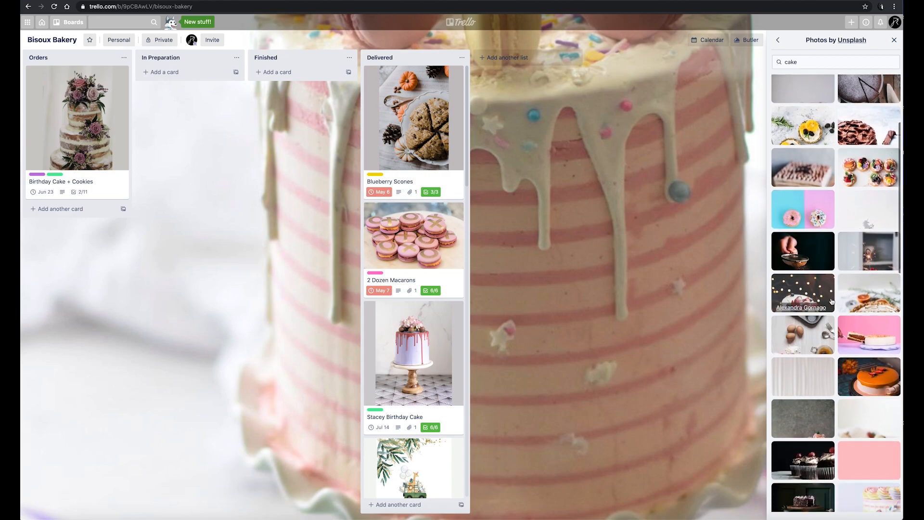
pyautogui.click(819, 297)
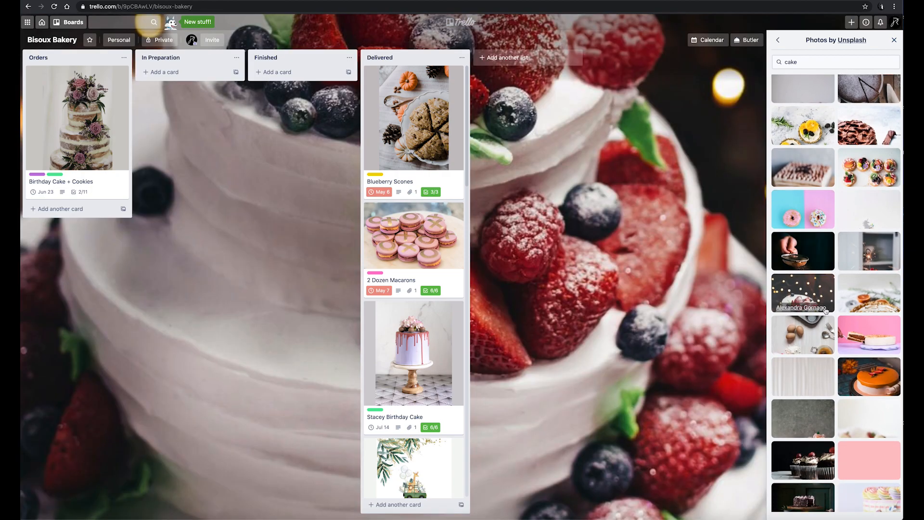
pyautogui.scroll(-5, 826, 310)
pyautogui.scroll(-4, 852, 366)
pyautogui.click(827, 363)
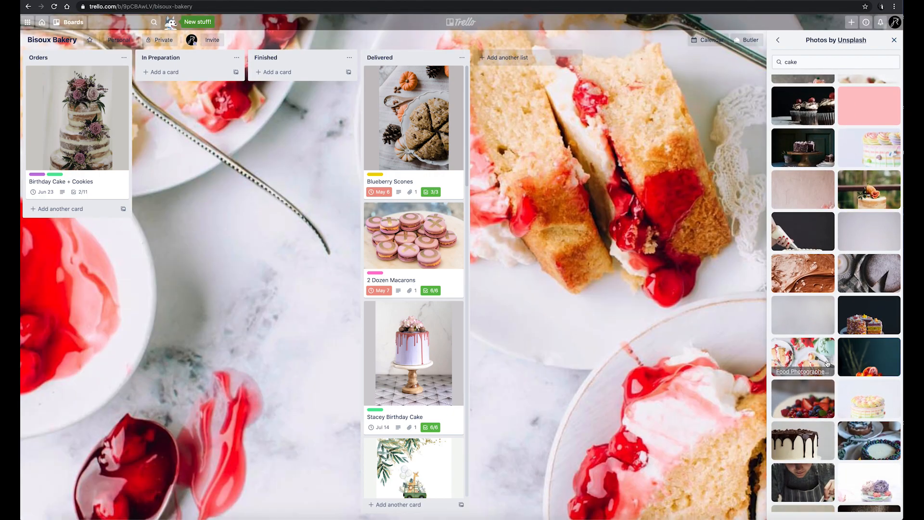
# Step: Search the background photos for "macaron" and apply the close-up of pastel macarons to the board
pyautogui.click(806, 61)
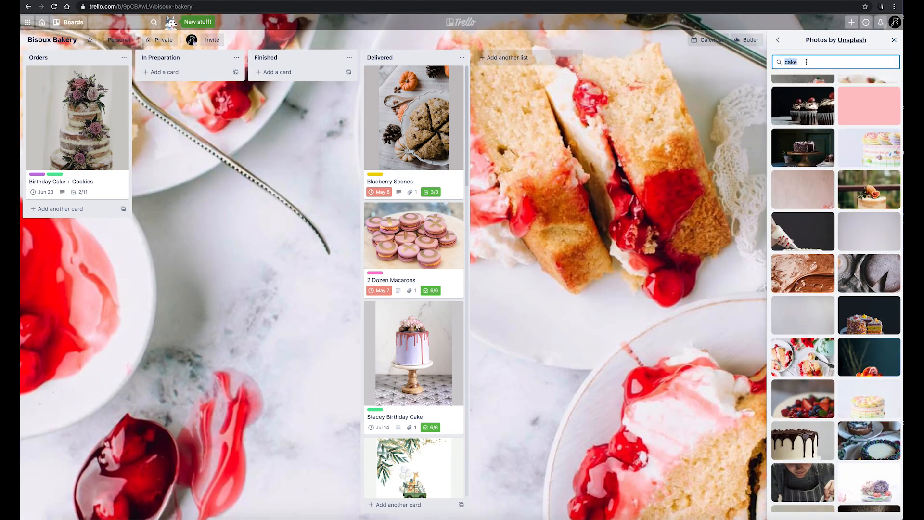
pyautogui.write('macaron')
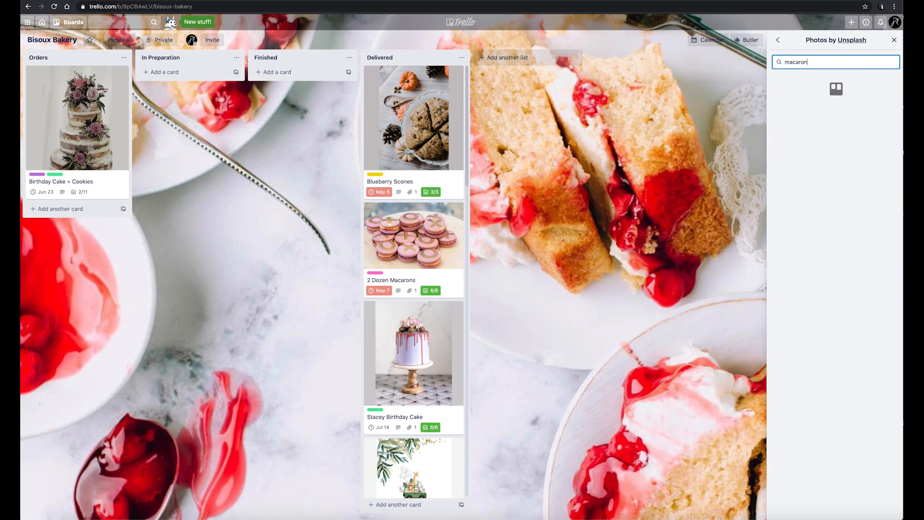
pyautogui.click(805, 131)
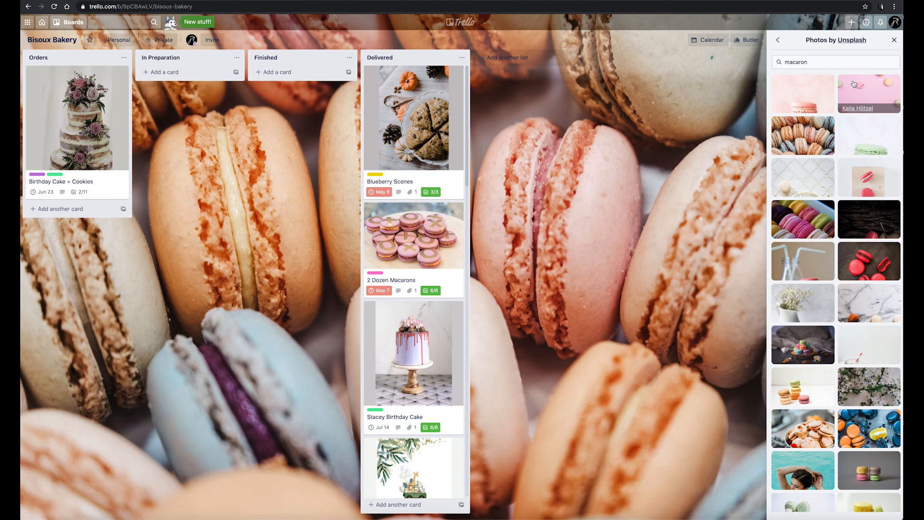
# Step: Set the board background to the photo of macarons in a green bowl beside lavender and close the background settings
pyautogui.scroll(-5, 842, 260)
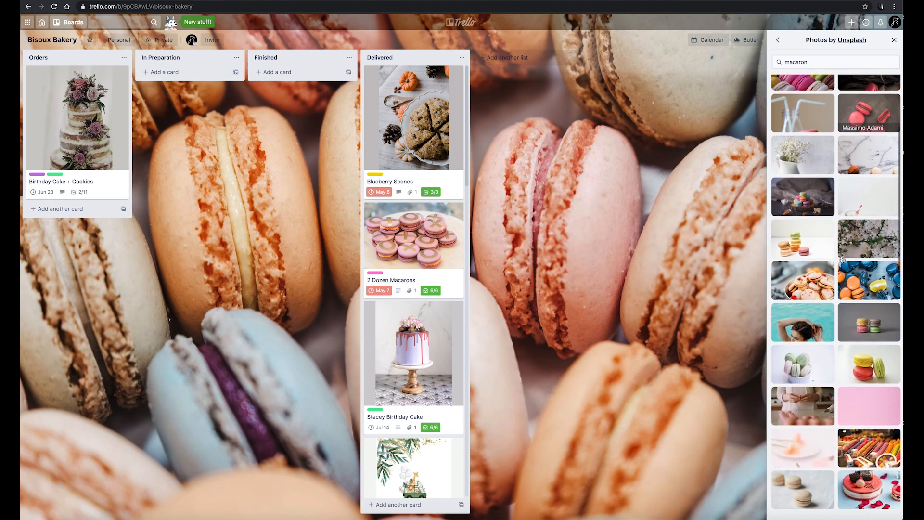
pyautogui.scroll(-4, 842, 260)
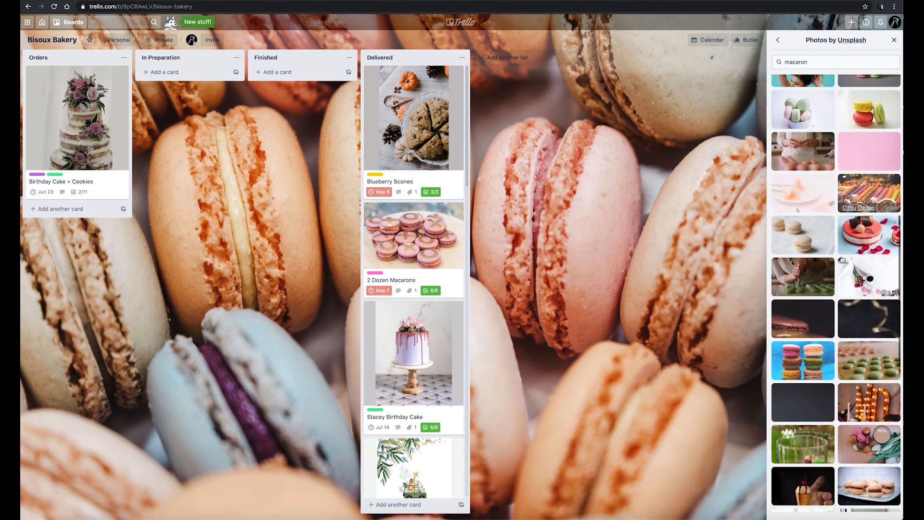
pyautogui.scroll(-4, 842, 260)
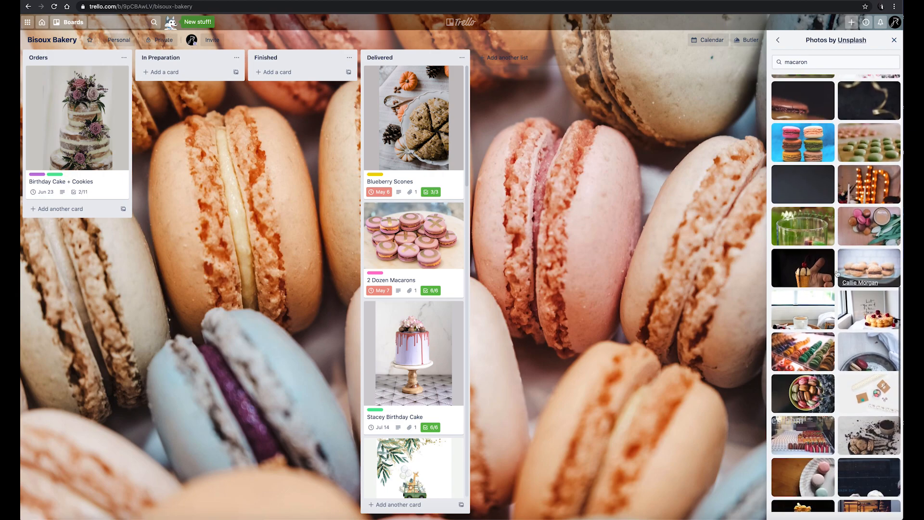
pyautogui.click(808, 381)
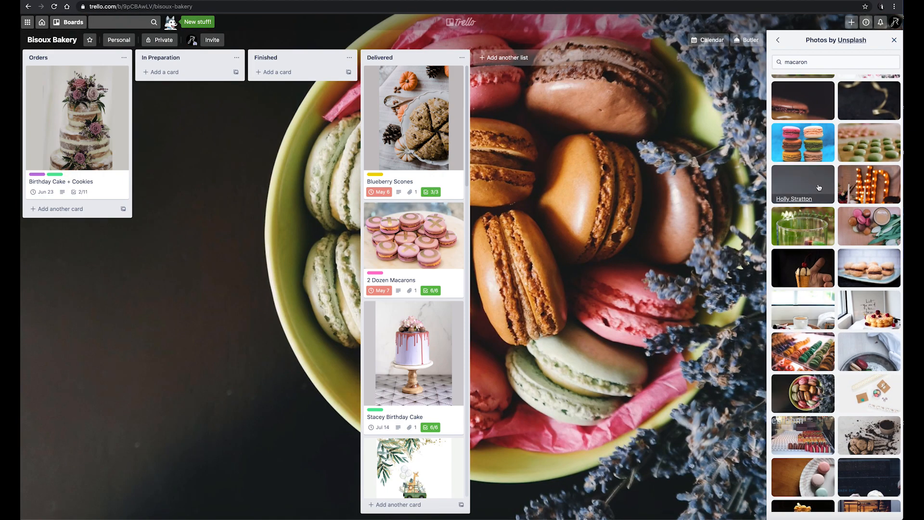
pyautogui.click(894, 40)
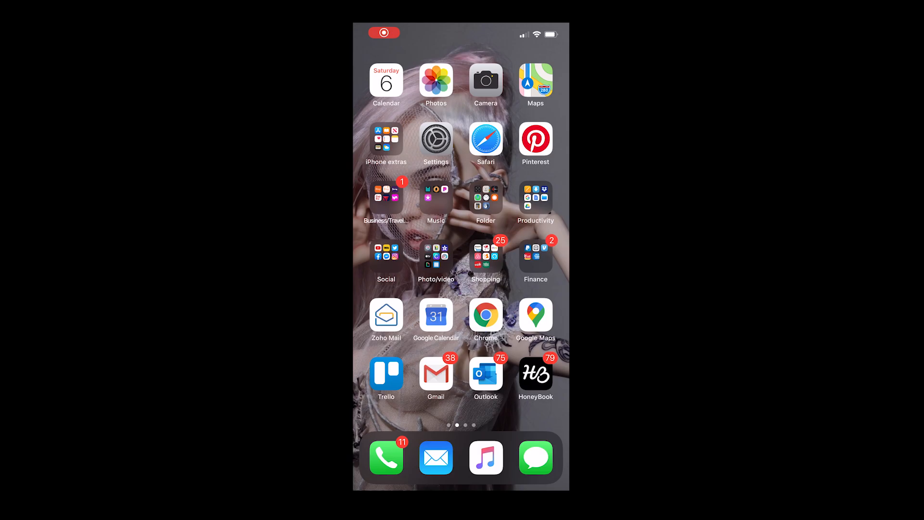
# Step: Switch to the Trello mobile app and browse the Bisoux Bakery lists from Orders to Delivered and back
pyautogui.click(386, 373)
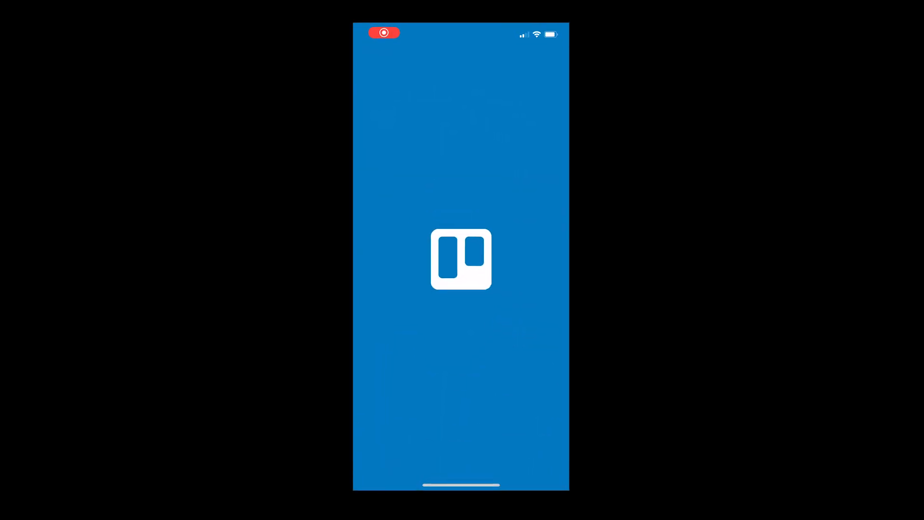
pyautogui.hscroll(10, 461, 217)
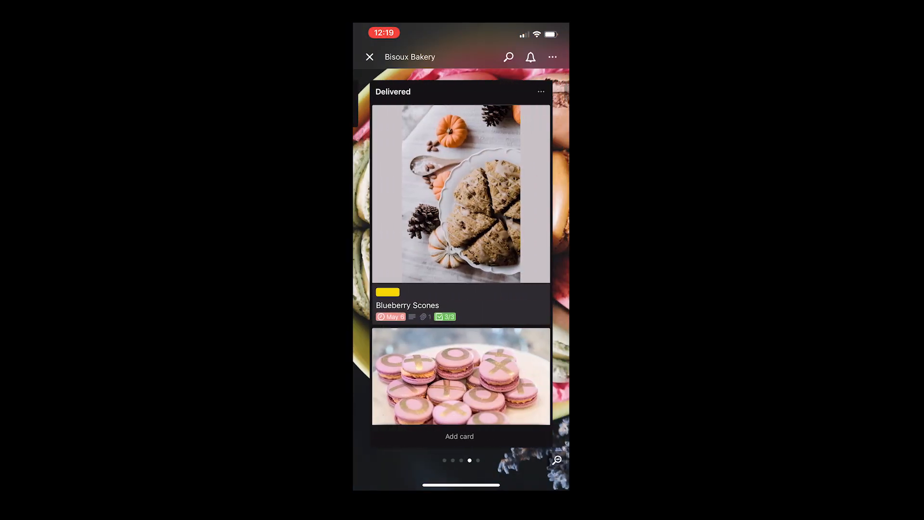
pyautogui.hscroll(-10, 461, 216)
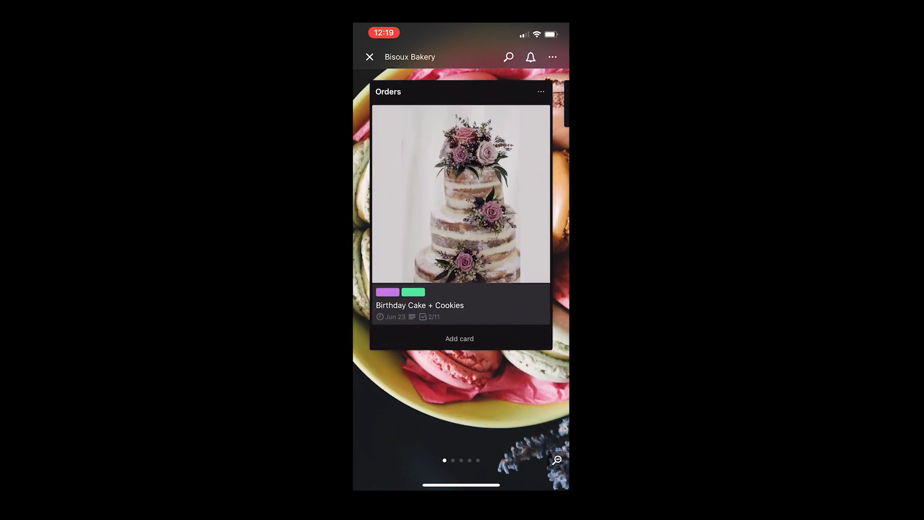
# Step: Add a birthday cake card titled with the customer's first name to the Orders list
pyautogui.click(460, 339)
pyautogui.write('St')
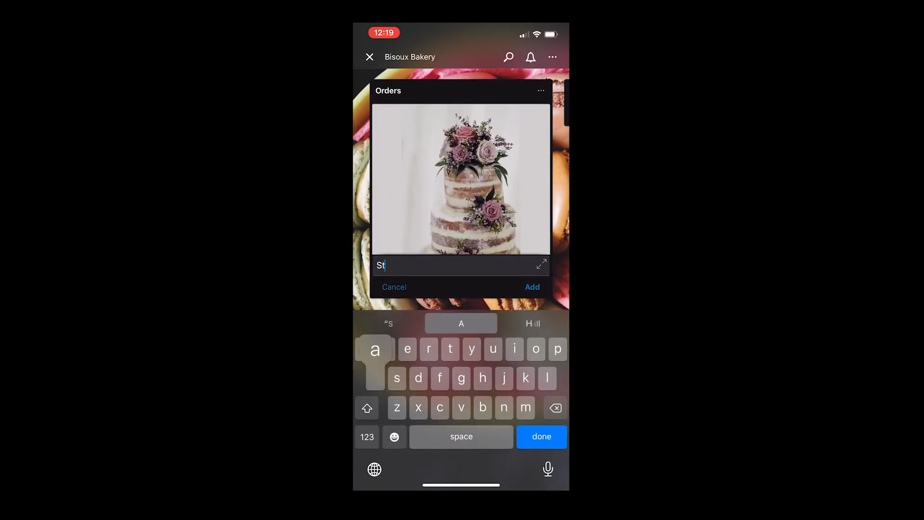
pyautogui.write('acey birth')
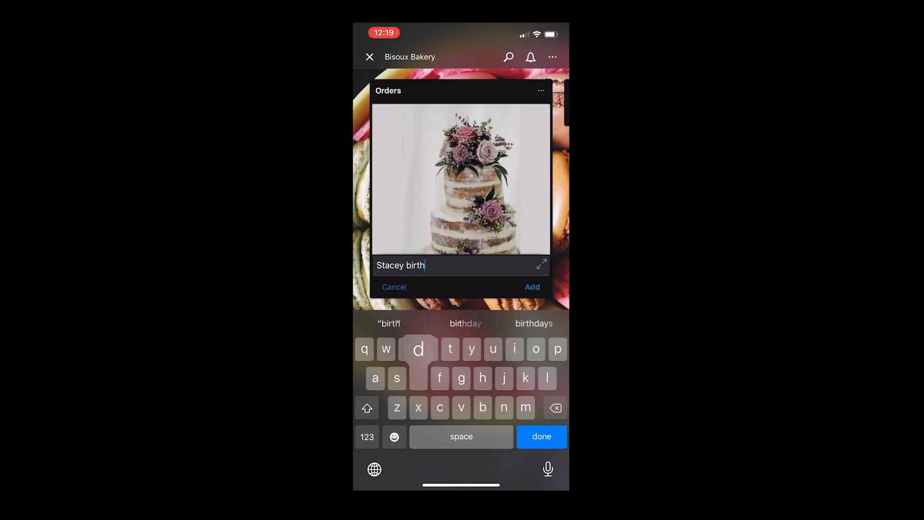
pyautogui.write('day cake')
pyautogui.press('Return')
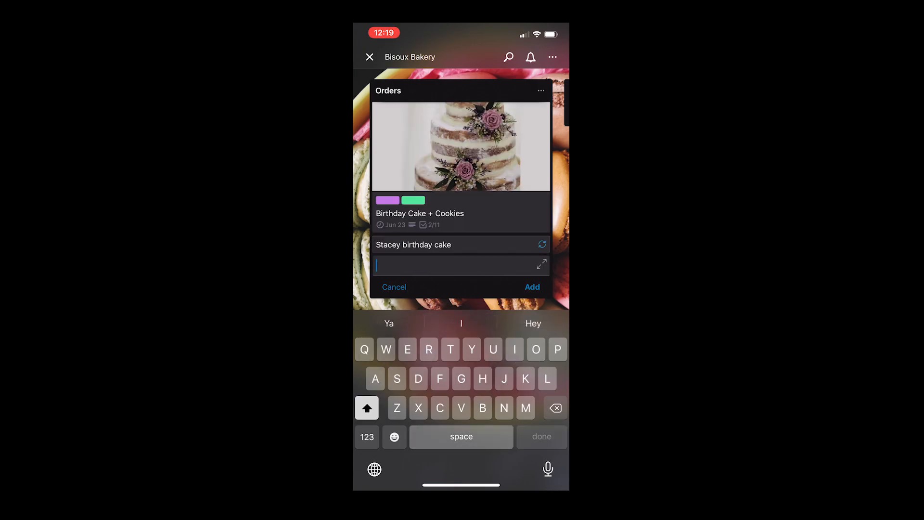
# Step: Open the new birthday cake card and attach the recent photo of the lavender drip cake on a wooden stand
pyautogui.click(461, 245)
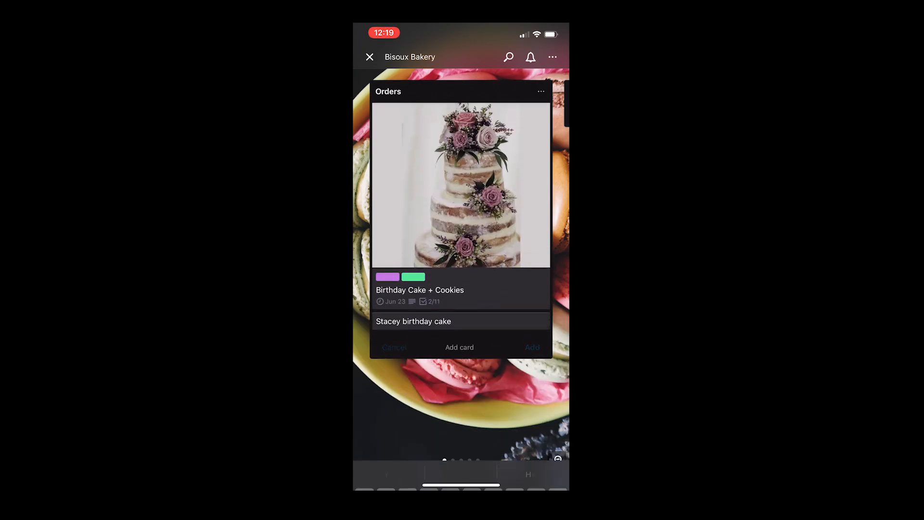
pyautogui.click(415, 249)
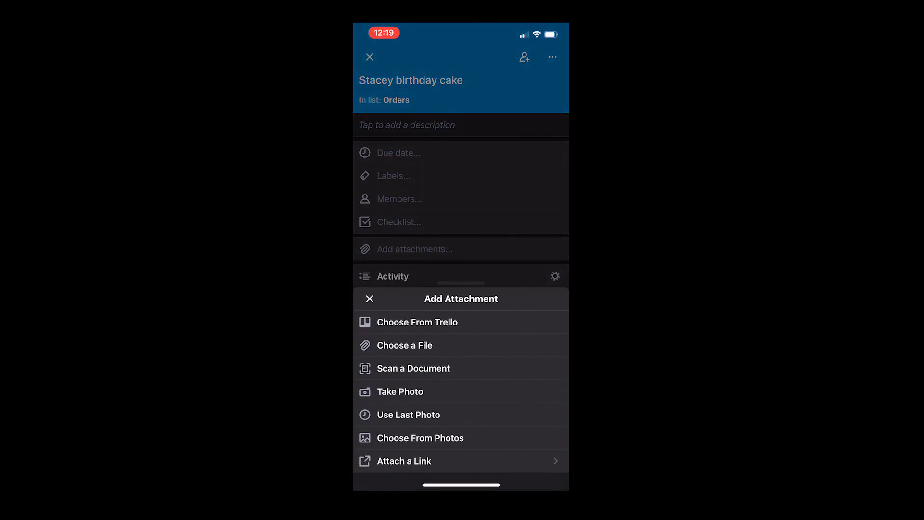
pyautogui.click(420, 438)
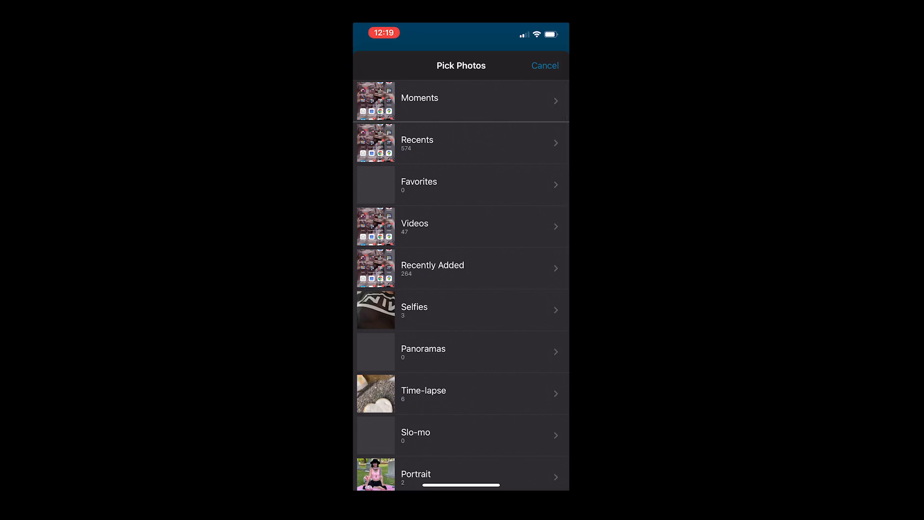
pyautogui.click(461, 142)
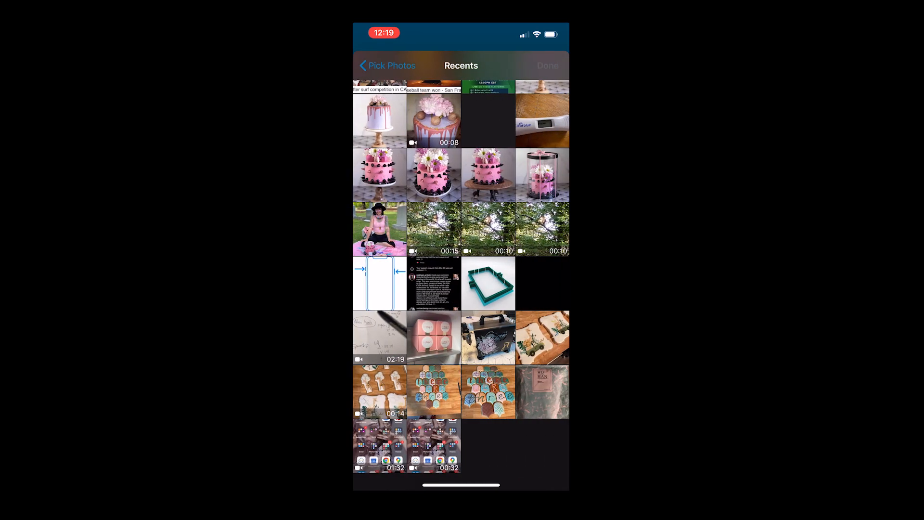
pyautogui.scroll(5, 461, 284)
pyautogui.click(380, 344)
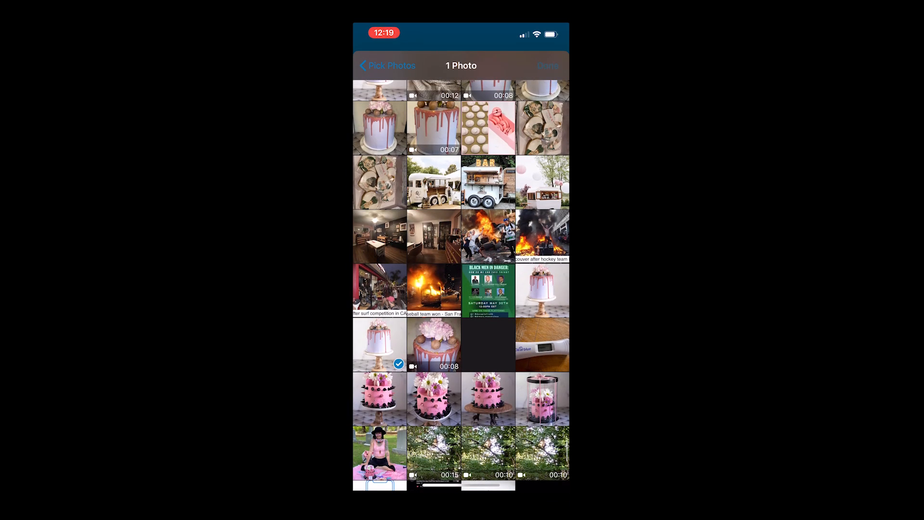
pyautogui.click(548, 65)
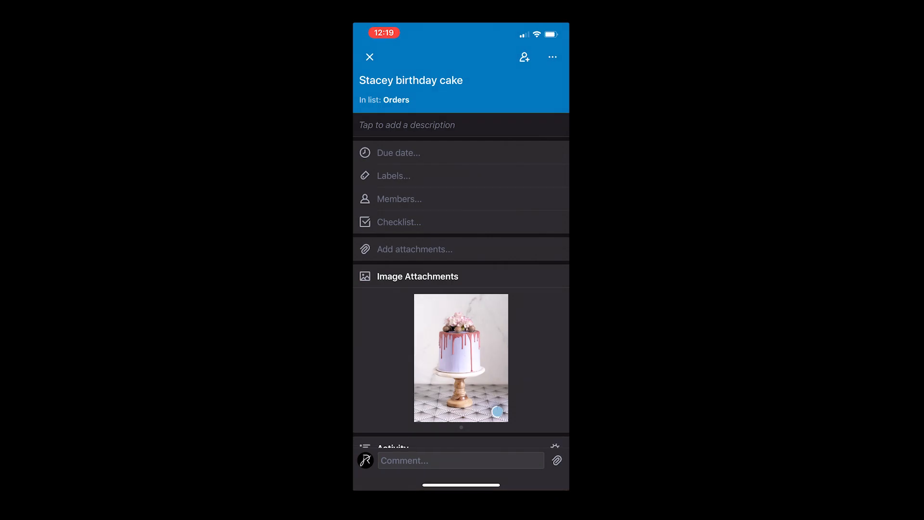
# Step: Set the birthday cake card's due date to June 13, 2020 at 12:19
pyautogui.click(399, 152)
pyautogui.moveTo(430, 241); pyautogui.dragTo(431, 193)
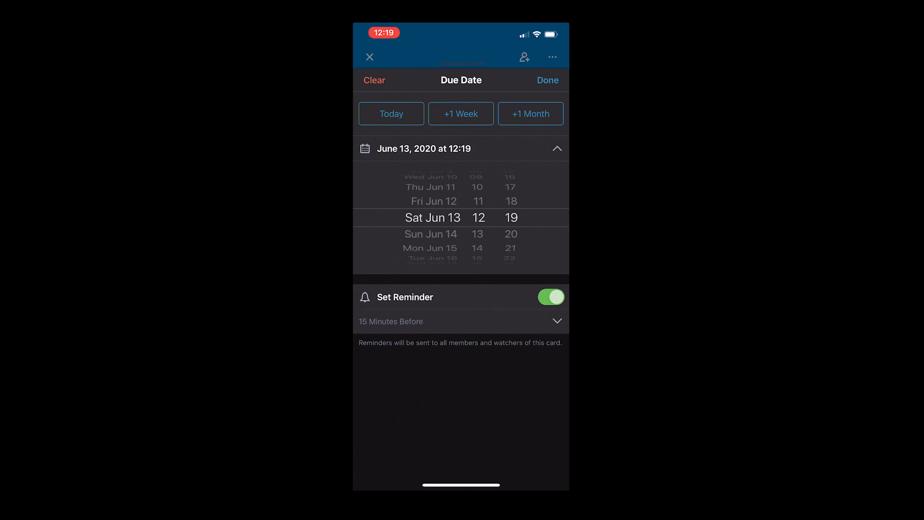
pyautogui.click(548, 79)
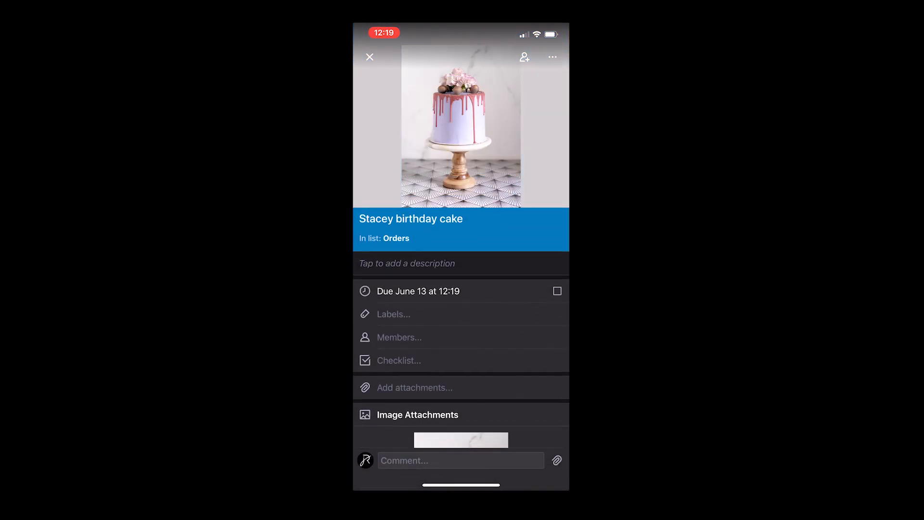
# Step: Add the description "Vanilla sponge with cookies + cream , etc." to the birthday cake card
pyautogui.scroll(-2, 461, 240)
pyautogui.click(407, 235)
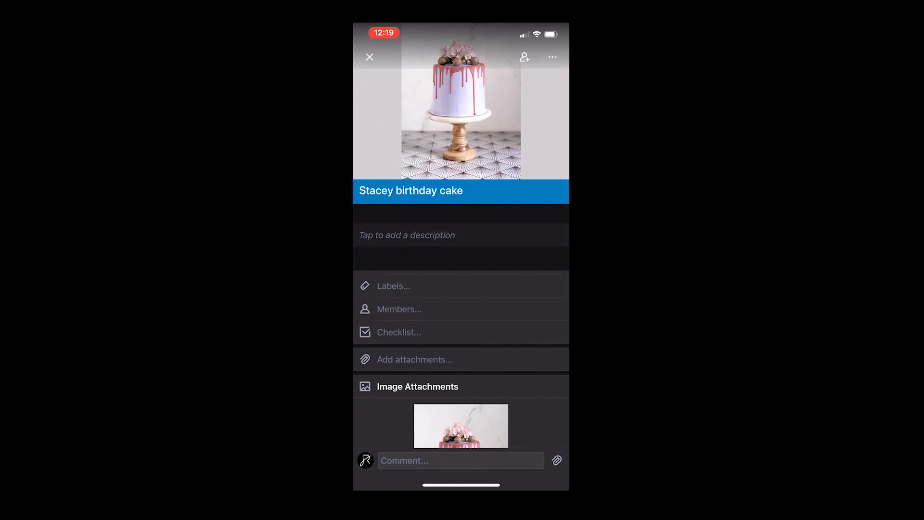
pyautogui.write('Vani')
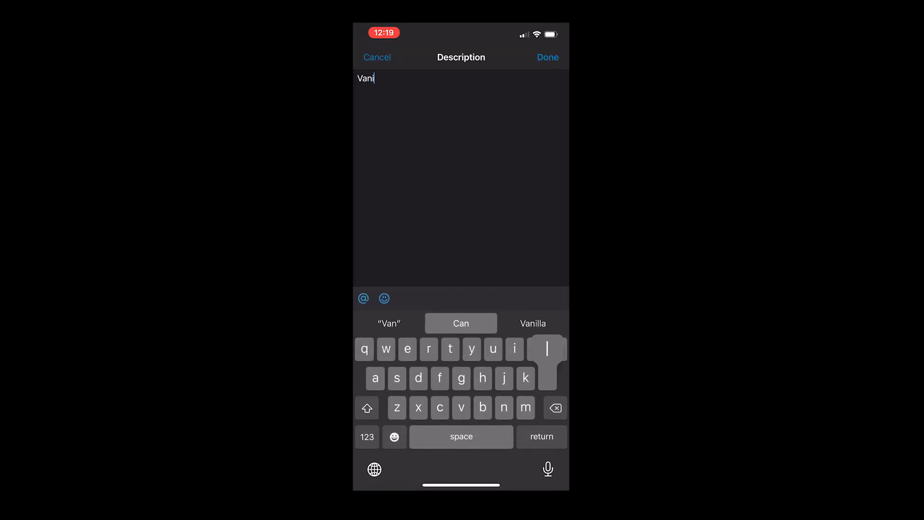
pyautogui.write('lla sponge with cookies')
pyautogui.click(367, 436)
pyautogui.click(367, 408)
pyautogui.write('+ cream')
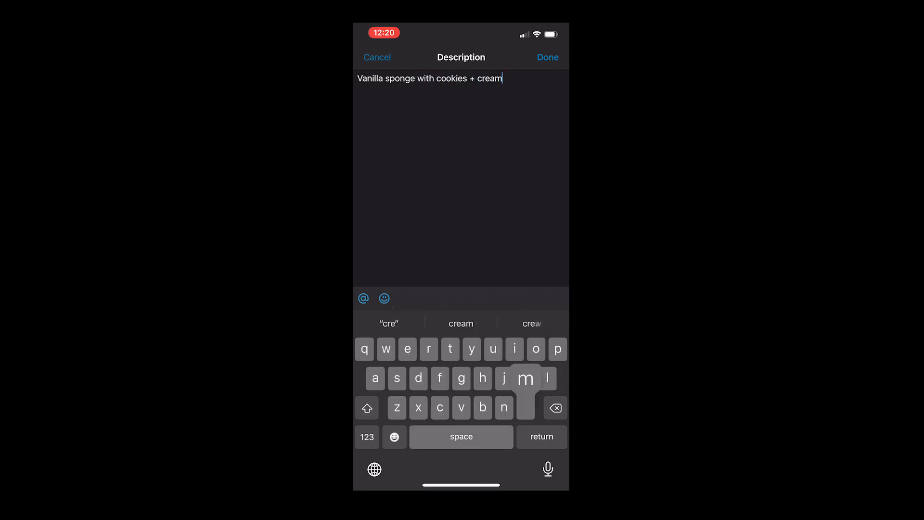
pyautogui.click(367, 437)
pyautogui.write(', etc')
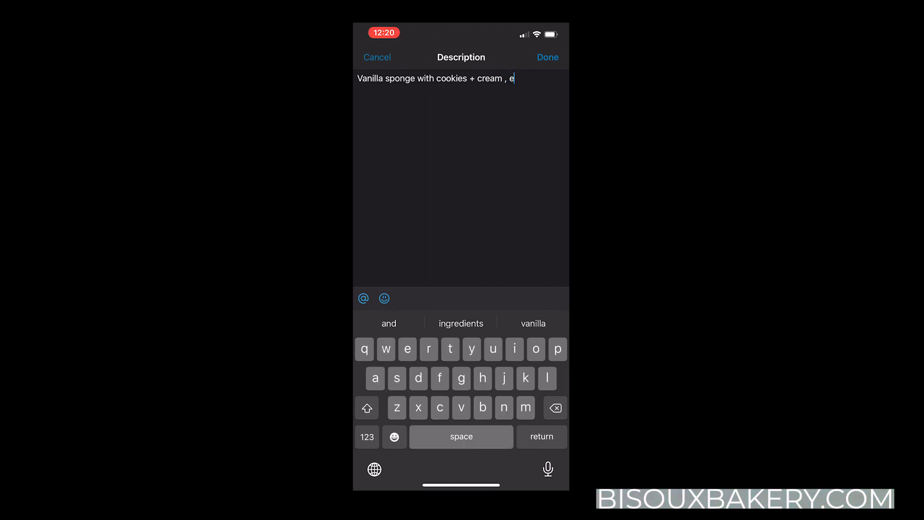
pyautogui.click(366, 436)
pyautogui.write('.')
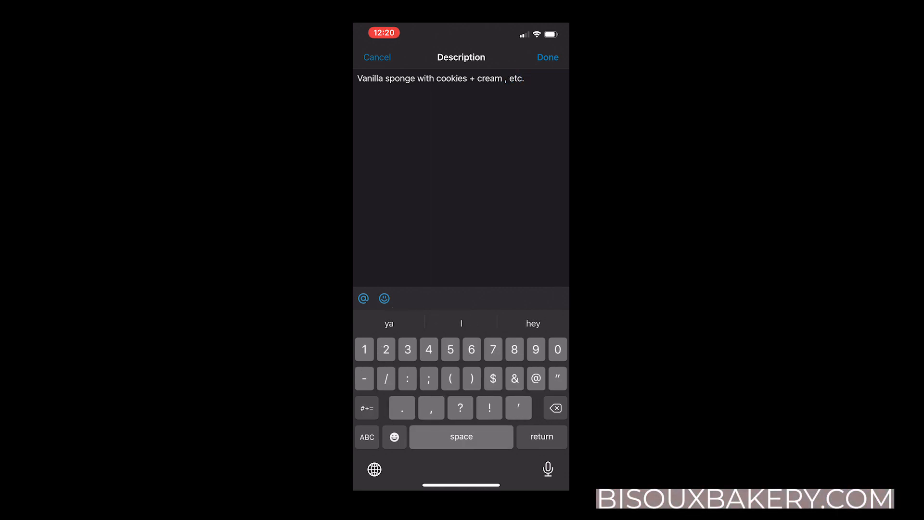
pyautogui.click(548, 58)
# Step: Add a checklist with the item "Make cake" to the card and close the card
pyautogui.scroll(-5, 462, 289)
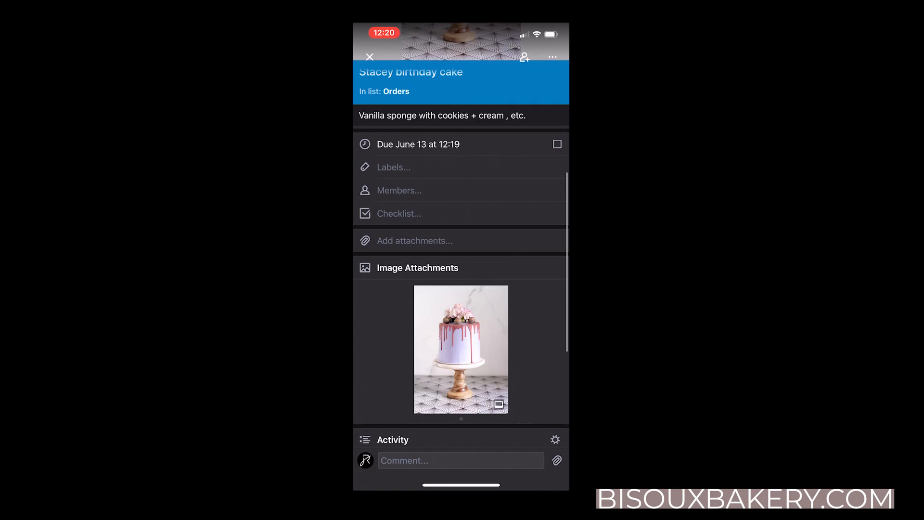
pyautogui.click(398, 213)
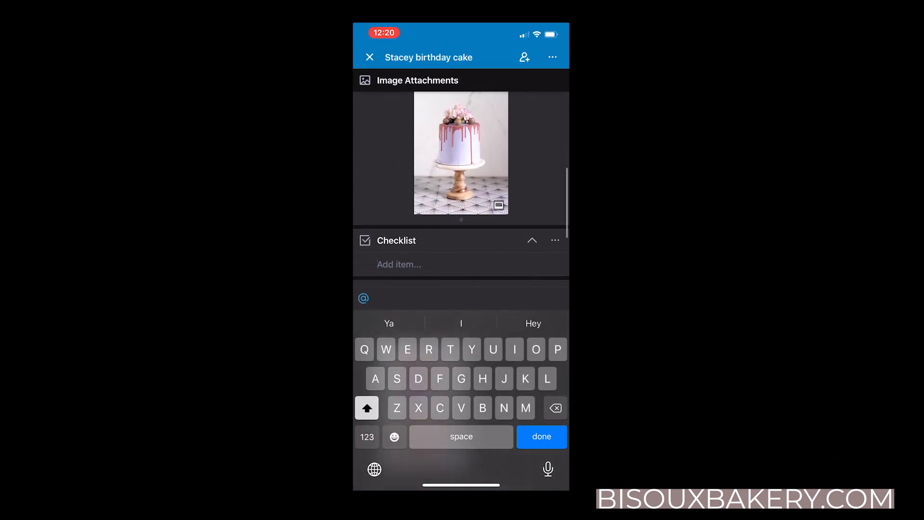
pyautogui.write('Make cake')
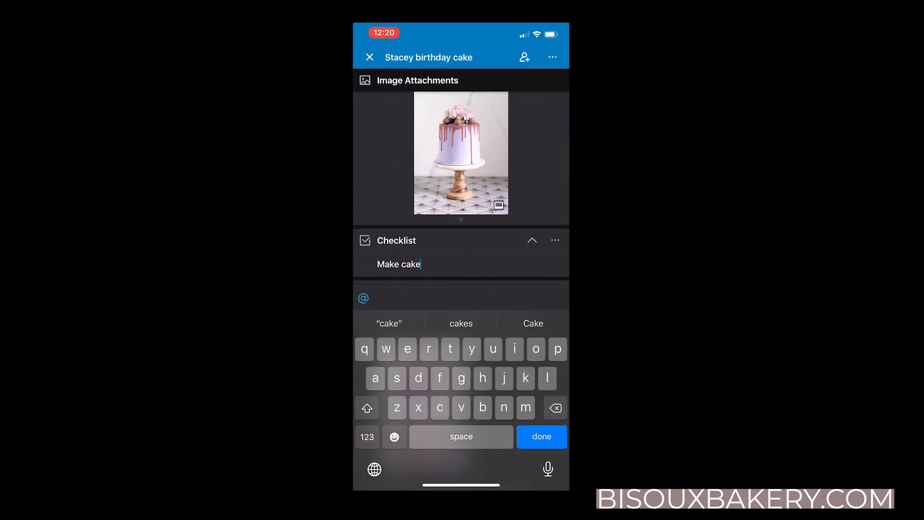
pyautogui.press('Return')
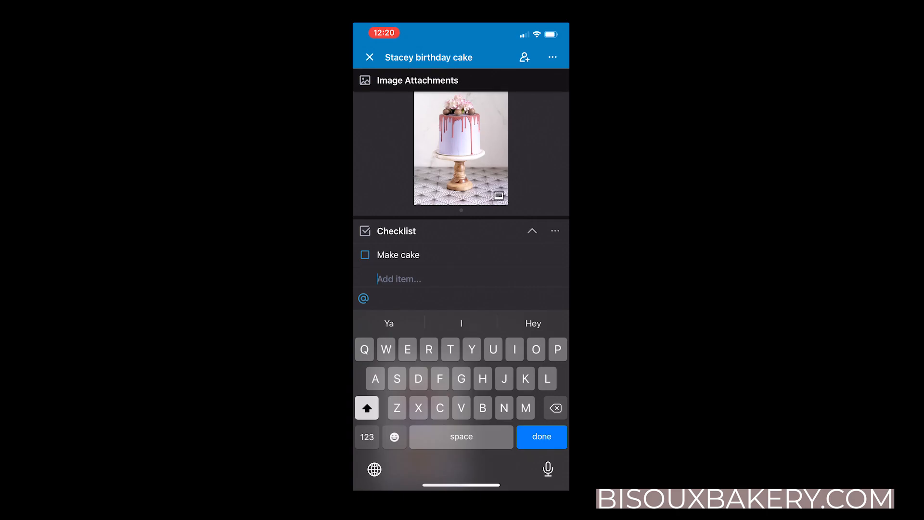
pyautogui.click(370, 57)
# Step: Move the lavender drip cake's card from the Orders list to the Finished list
pyautogui.scroll(-3, 462, 265)
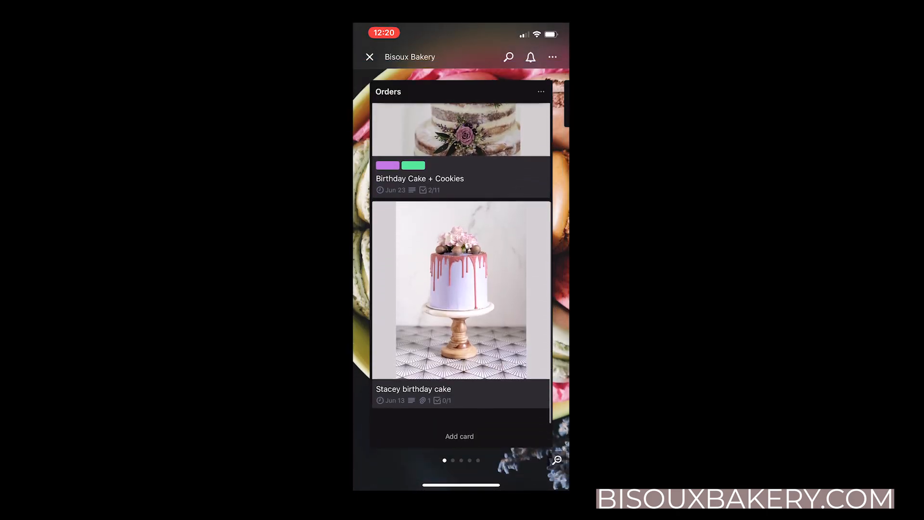
pyautogui.scroll(1, 461, 265)
pyautogui.moveTo(461, 327); pyautogui.dragTo(465, 144)
pyautogui.moveTo(498, 269)
pyautogui.mouseDown()
pyautogui.moveTo(423, 269)
pyautogui.moveTo(498, 269)
pyautogui.mouseUp()
pyautogui.moveTo(461, 207); pyautogui.dragTo(476, 144)
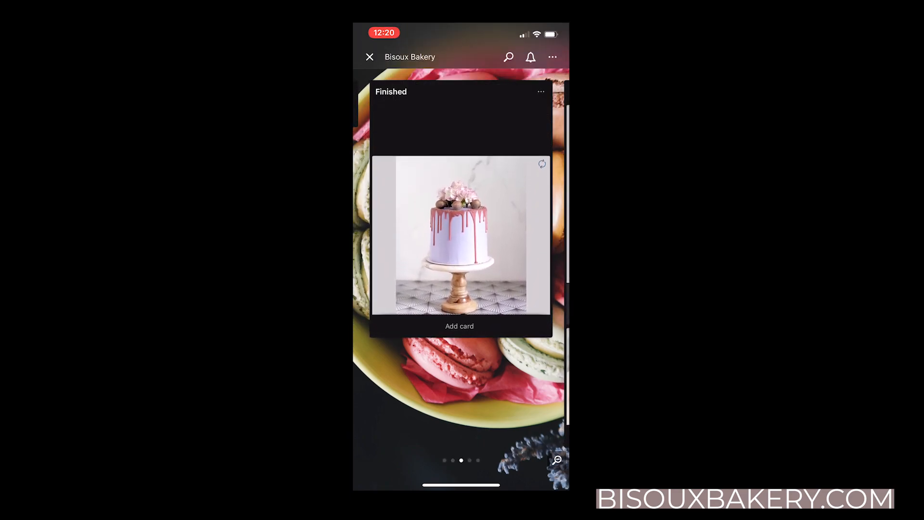
pyautogui.moveTo(434, 270); pyautogui.dragTo(499, 270)
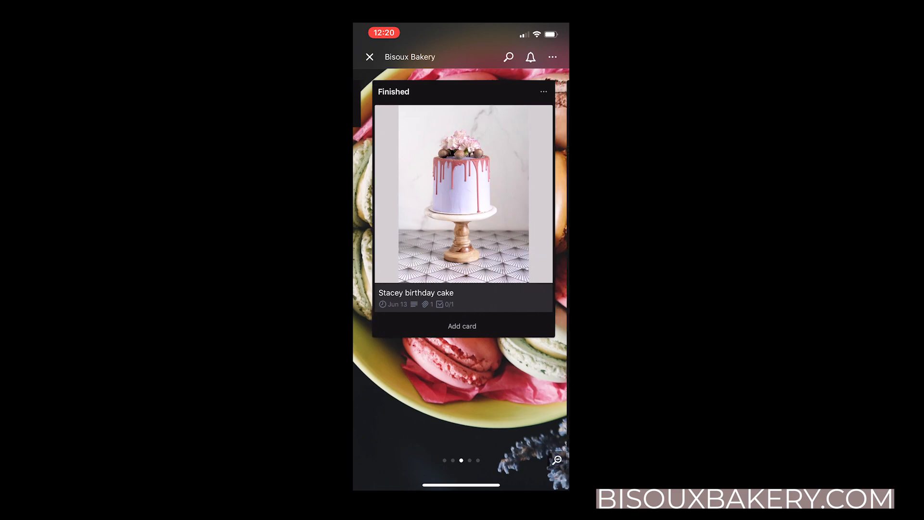
# Step: Move the lavender drip cake's card from Finished to the top of the Delivered list and return to the Orders list
pyautogui.moveTo(461, 208)
pyautogui.mouseDown()
pyautogui.moveTo(495, 203)
pyautogui.moveTo(484, 224)
pyautogui.moveTo(462, 202)
pyautogui.mouseUp()
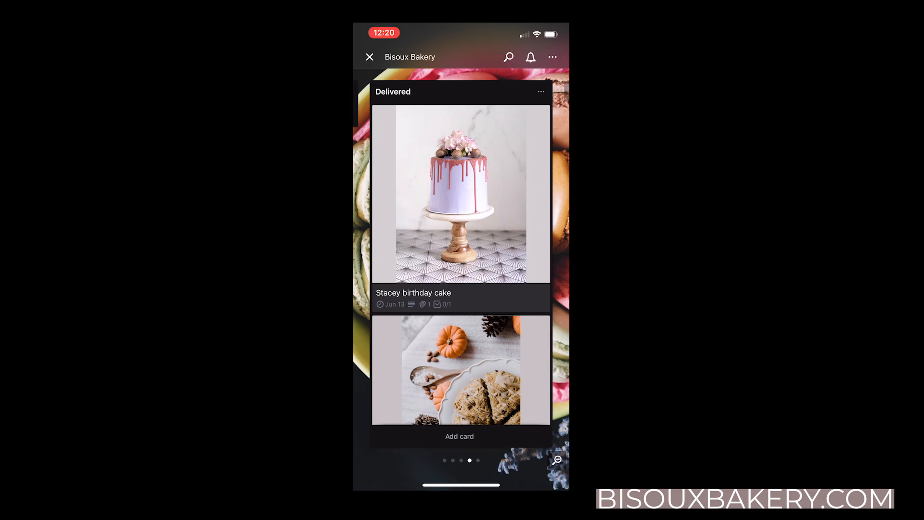
pyautogui.moveTo(409, 270); pyautogui.dragTo(520, 269)
pyautogui.moveTo(409, 270); pyautogui.dragTo(515, 270)
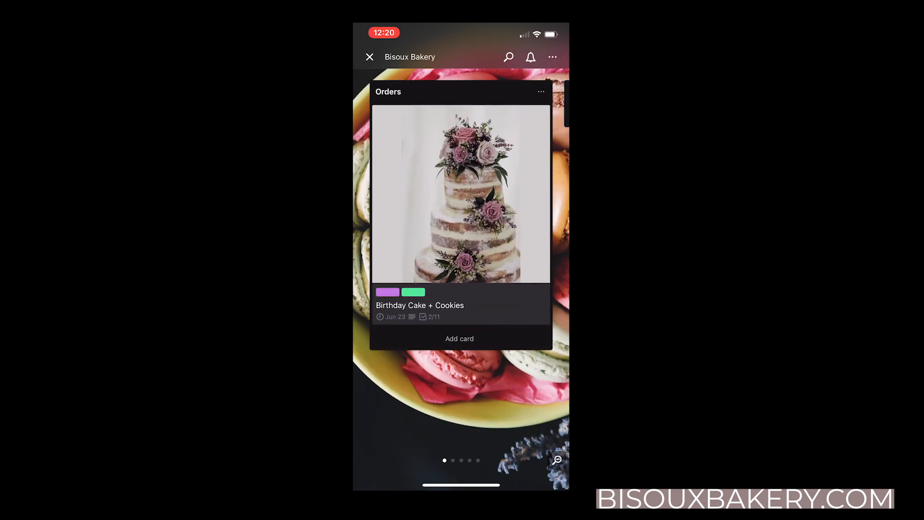